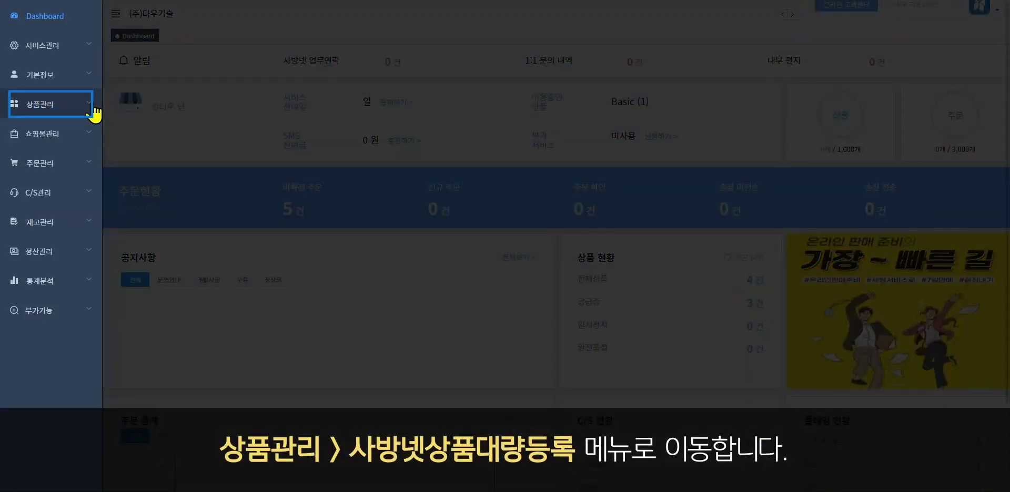
- Open the 사방넷상품대량등록 page under 상품관리 and download its sample Excel file
left_click(91, 104)
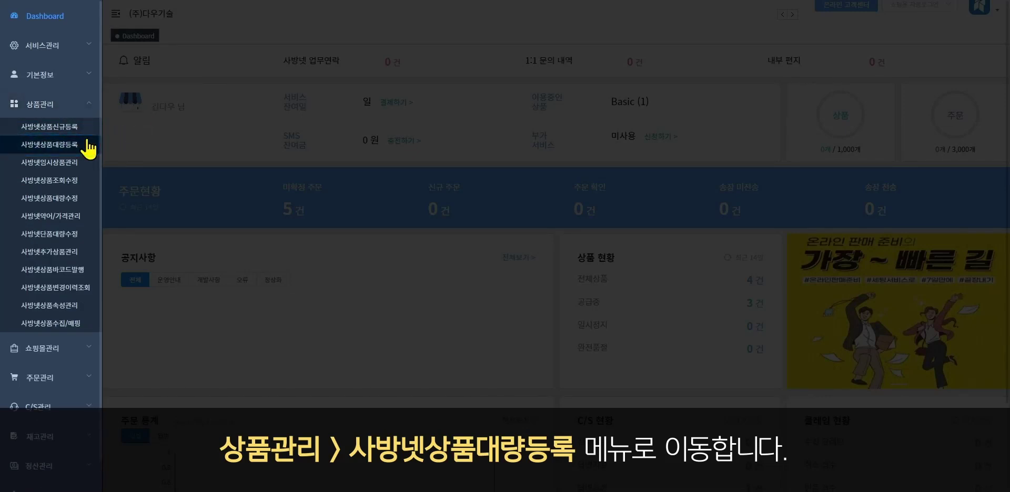
left_click(89, 142)
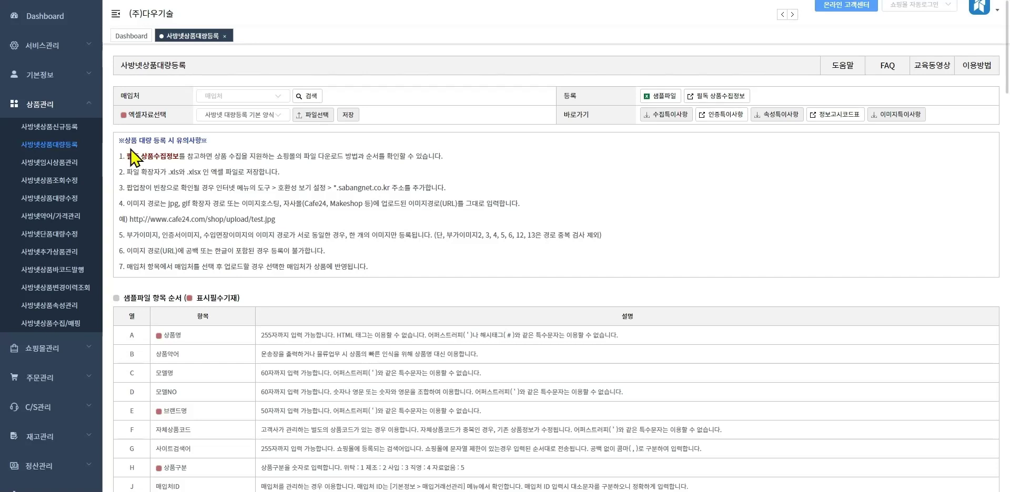
left_click(675, 100)
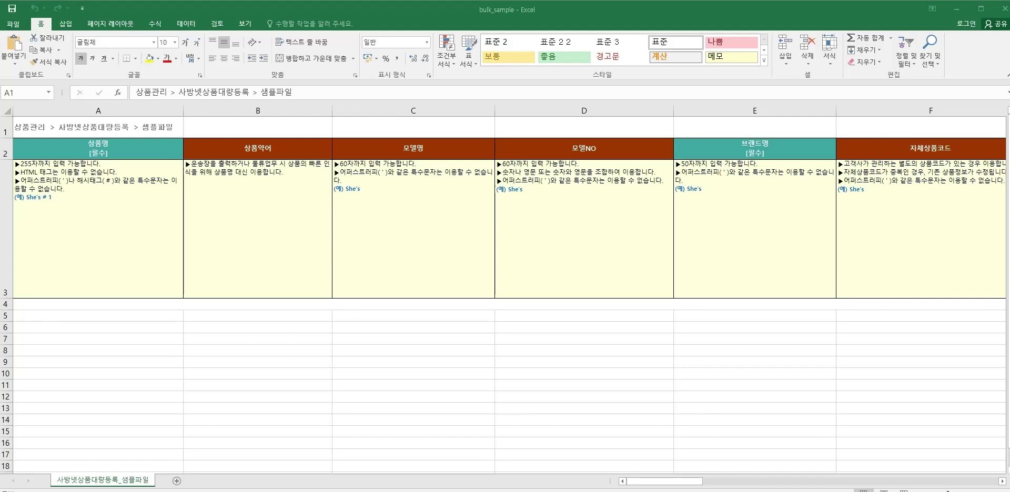
- Enter the product name 인덕션 겸용 프라이팬 20cm in cell A4 of the bulk_sample workbook in Excel
left_click(89, 306)
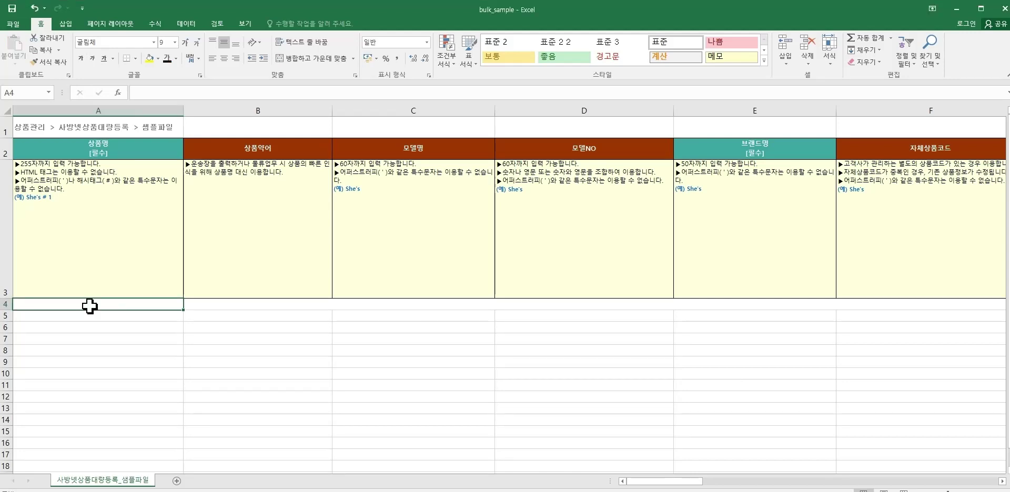
type("인덕션 겸ㅇ")
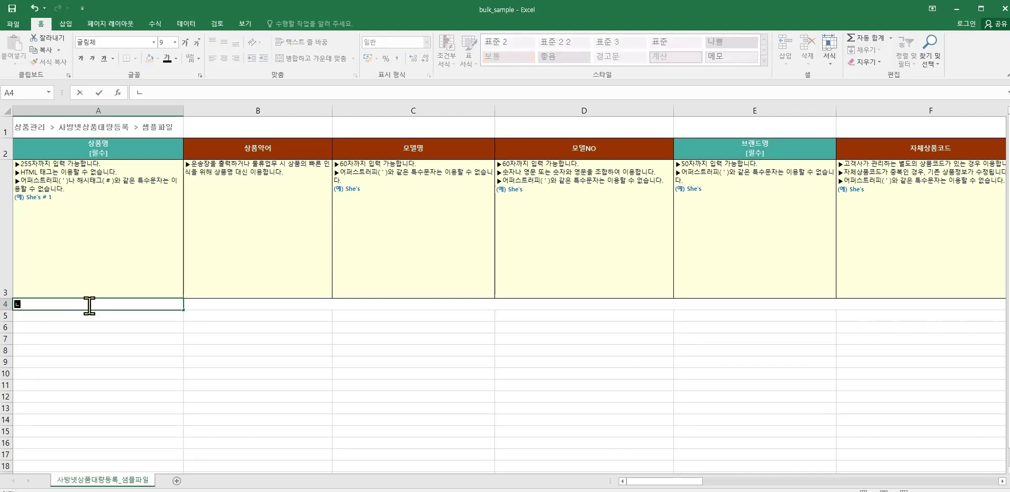
type("용 프라이팬 20cm")
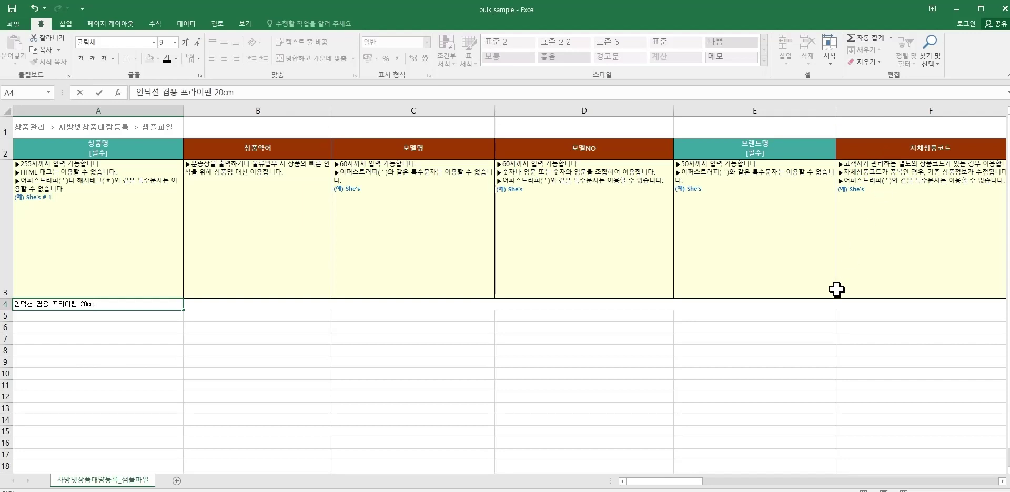
- Enter 사방넷 as the brand name (브랜드명) in cell E4
left_click(810, 304)
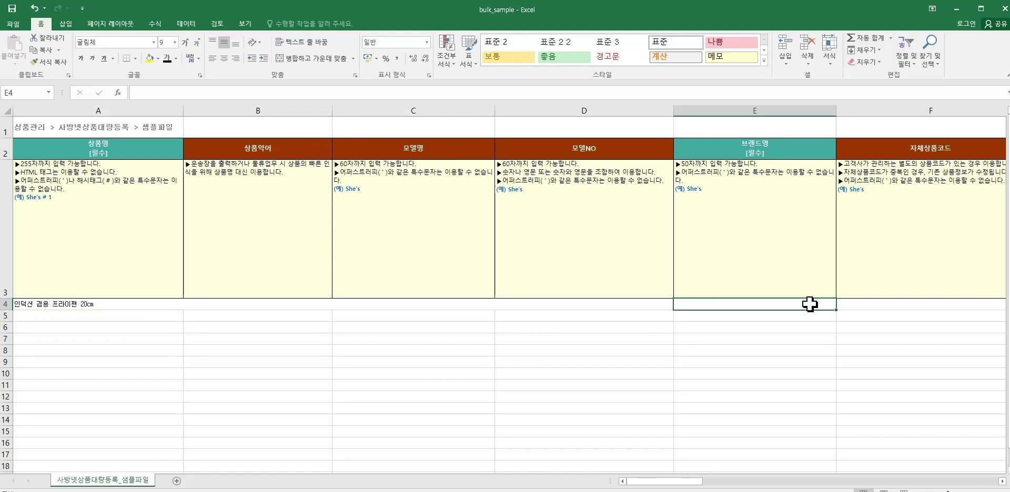
type("사방넷")
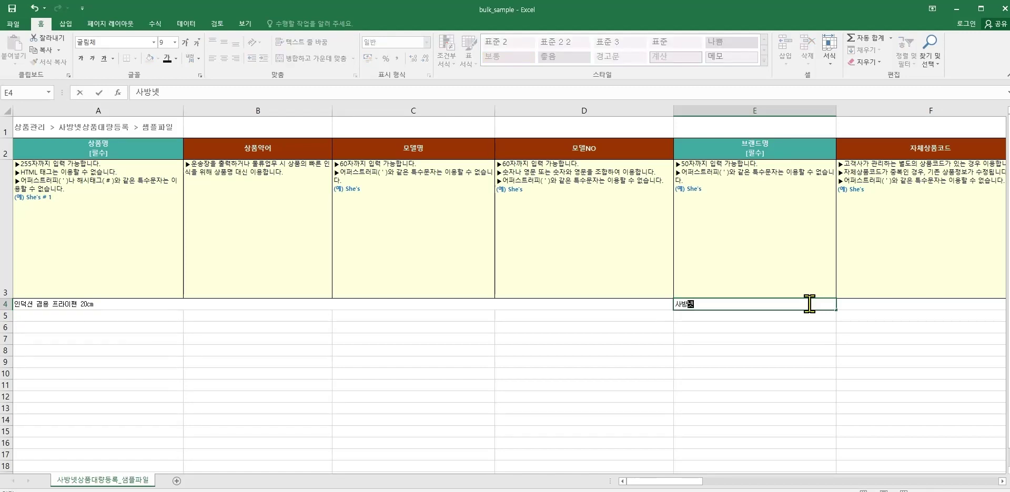
key("Return")
left_click(708, 307)
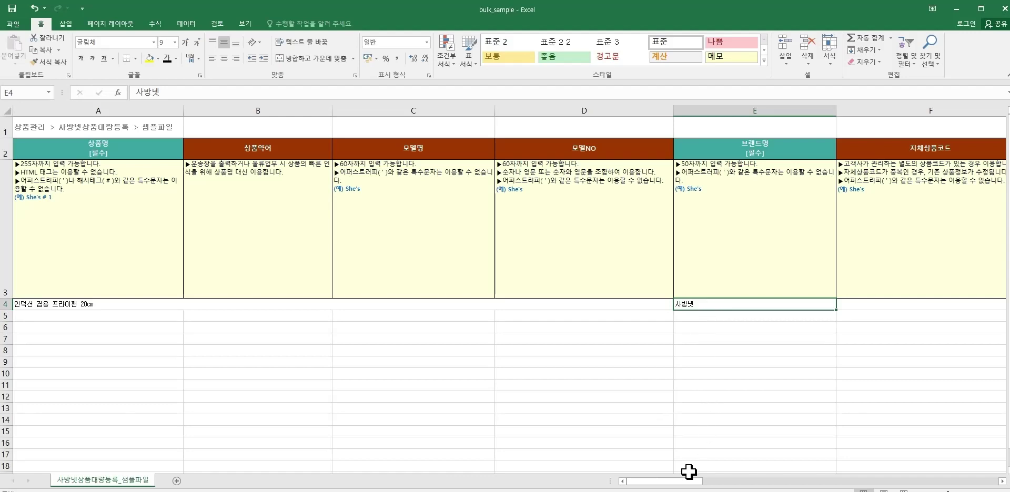
- Set the product type (상품구분) in cell H4 to 2
left_click_drag(684, 481, 696, 483)
left_click(782, 304)
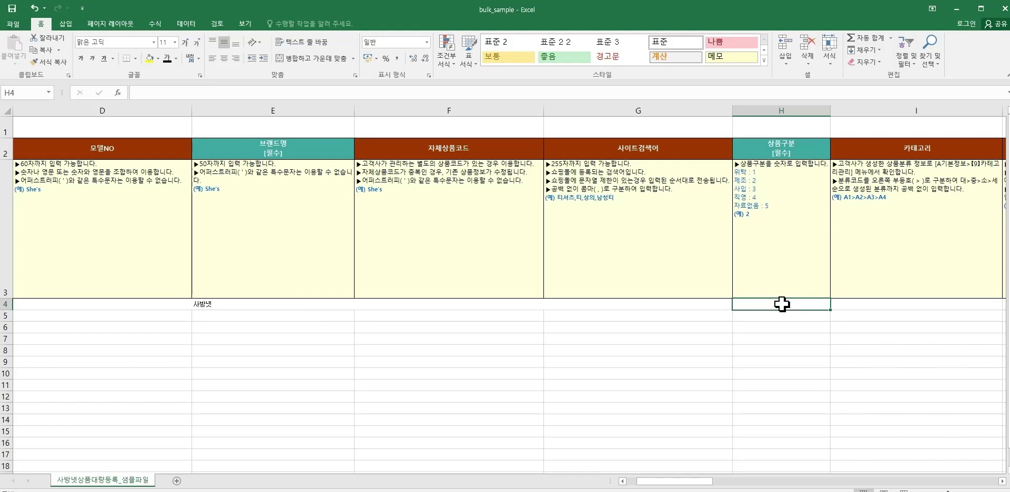
type("2")
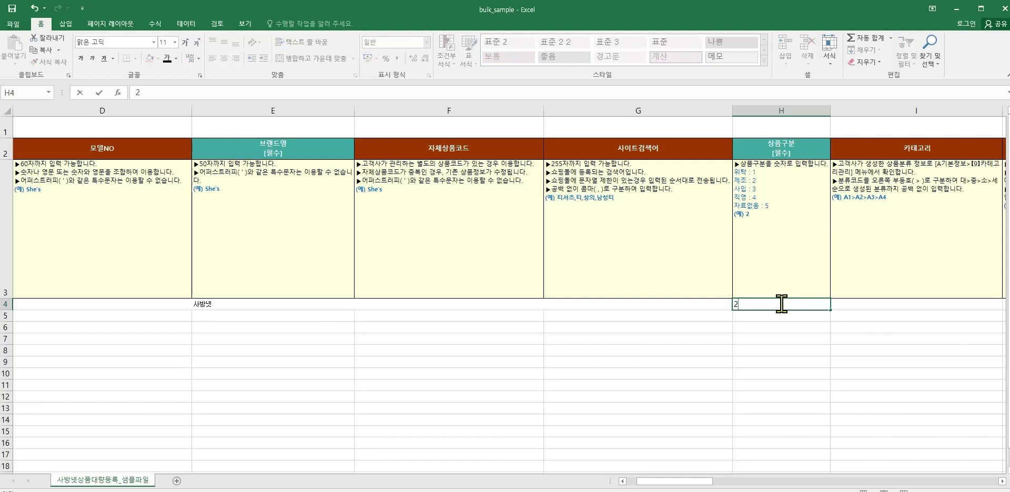
key("Tab")
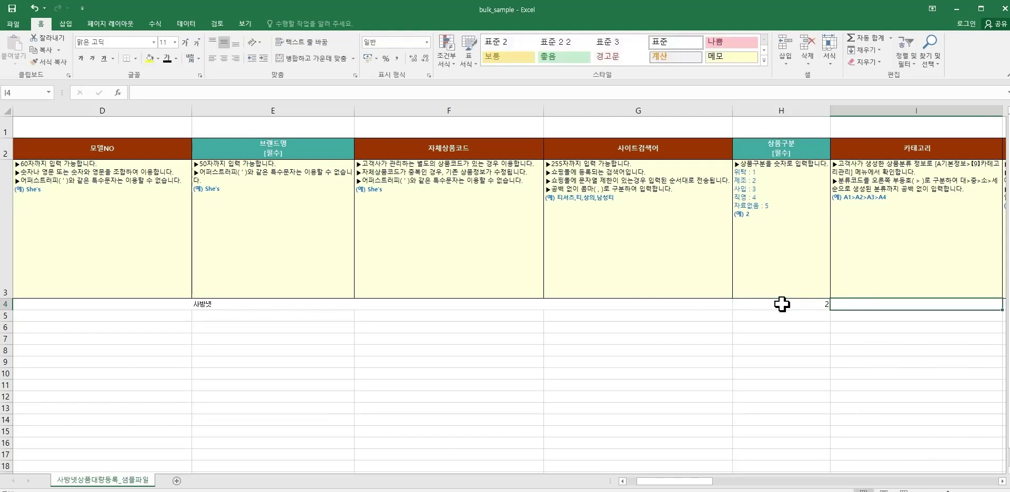
- Enter 사방넷 as the manufacturer in cell L4 and 대한민국 as the country of origin in M4
key("Tab")
key("Tab")
key("Tab")
key("Tab")
key("Tab")
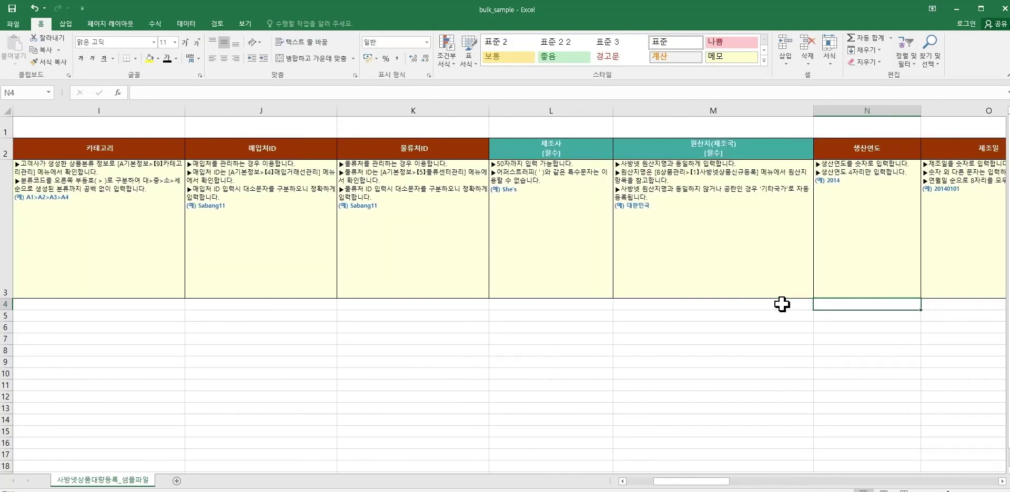
left_click(540, 305)
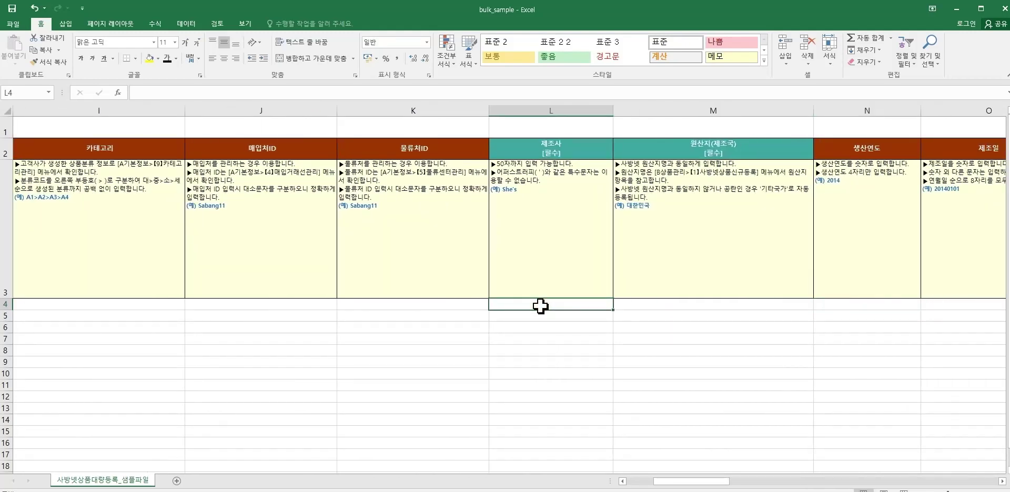
type("사방넷")
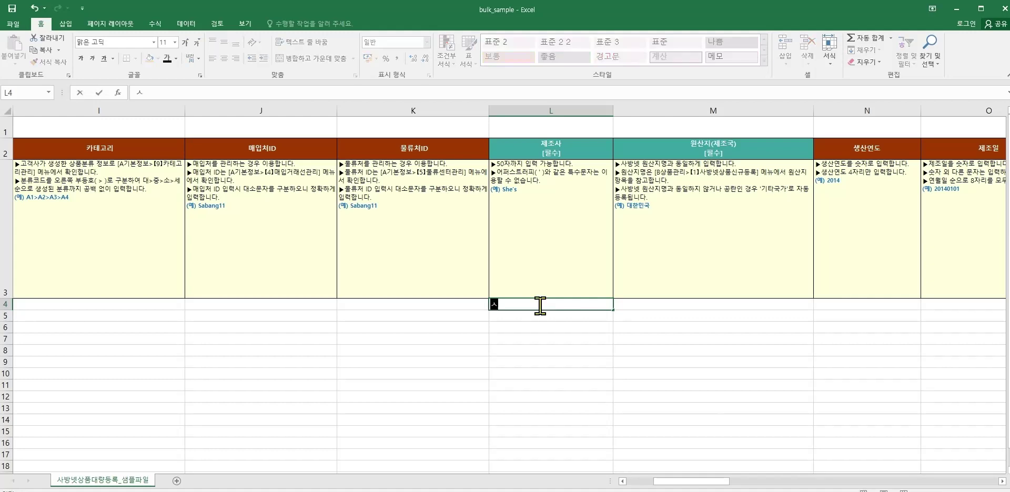
key("Tab")
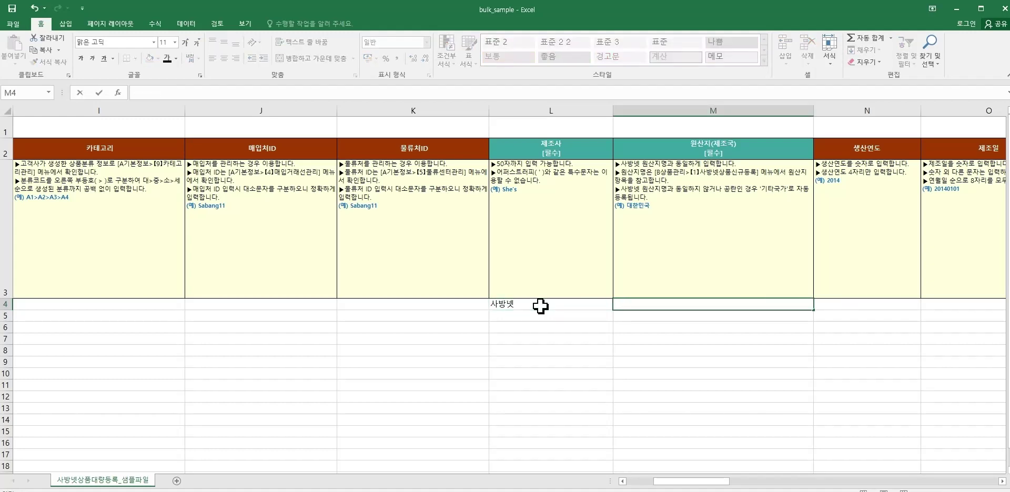
type("대한민국")
key("Tab")
- Set the product status (상품상태) in cell R4 to 2
key("Tab")
key("Tab")
key("Tab")
key("Tab")
key("Tab")
key("Tab")
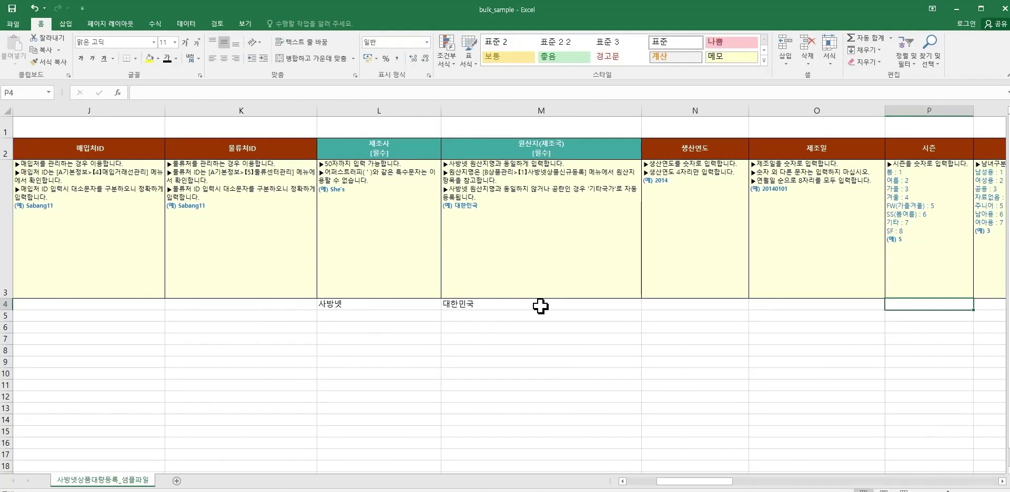
key("Left")
key("Left")
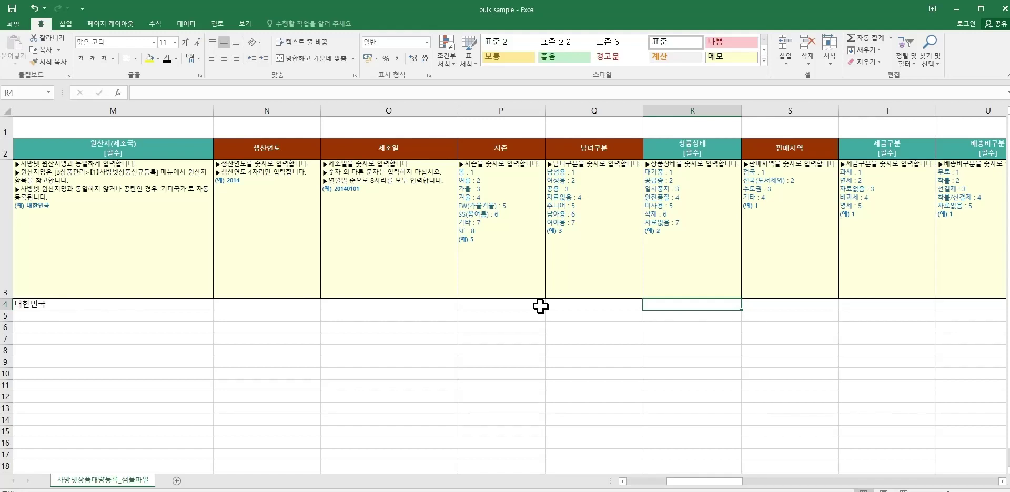
type("2")
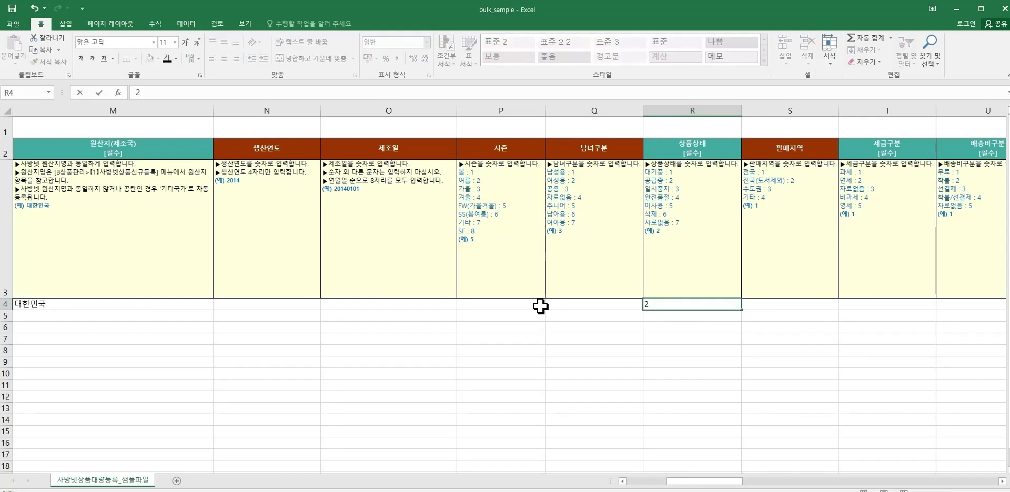
key("Tab")
- Set the tax type (세금구분) in cell T4 to 1
key("Tab")
key("Tab")
key("Tab")
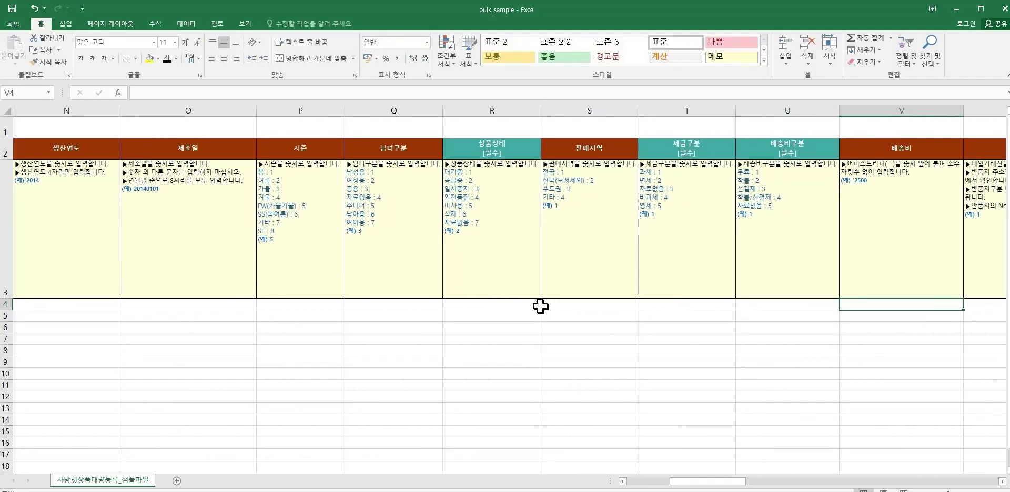
key("Down")
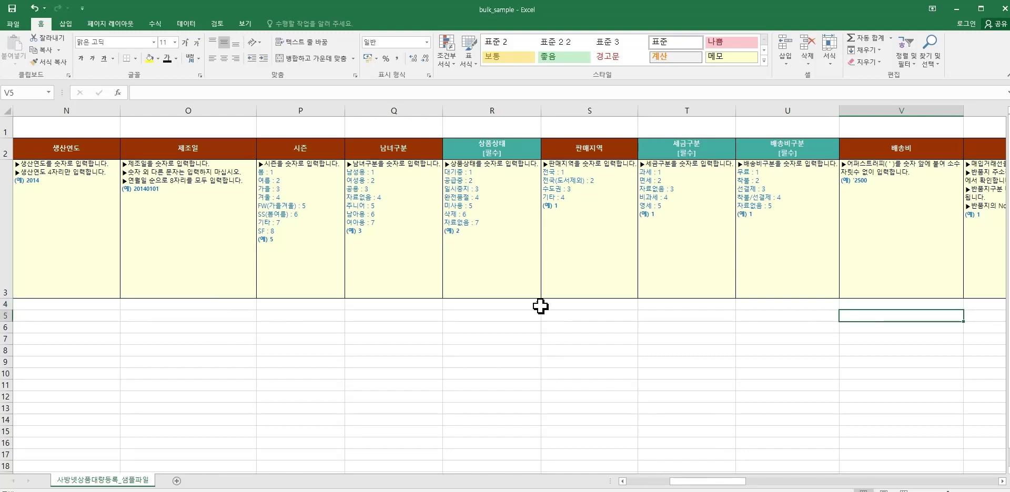
left_click(723, 304)
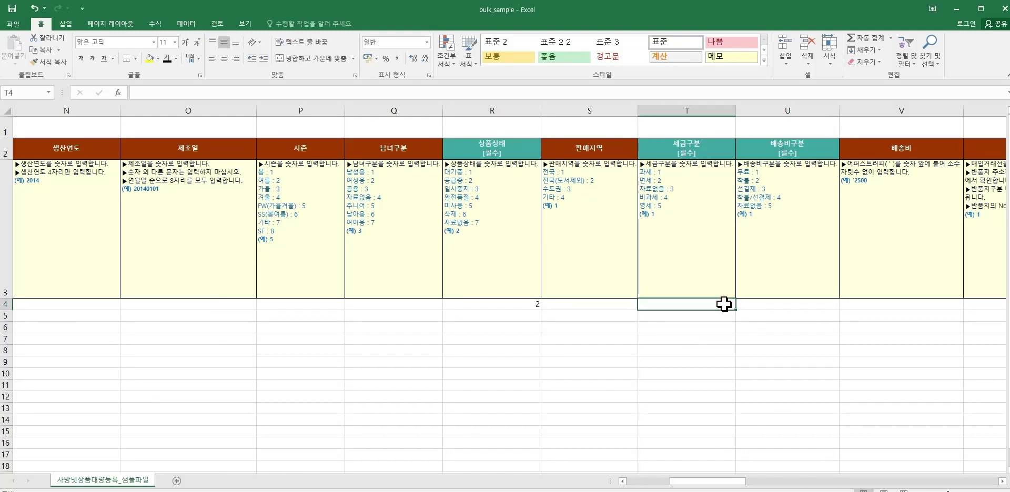
type("1")
key("Return")
- Set the shipping fee type (배송비구분) in cell U4 to 1
key("Right")
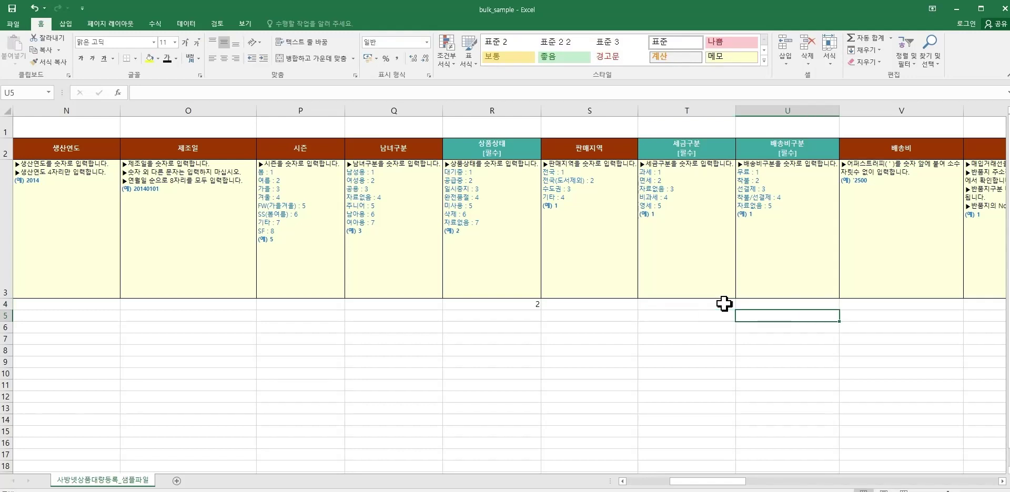
left_click(762, 306)
type("1")
key("Return")
- Enter 0 as the product's cost price (원가) in cell X4
key("Right")
key("Right")
key("Right")
key("Right")
key("Right")
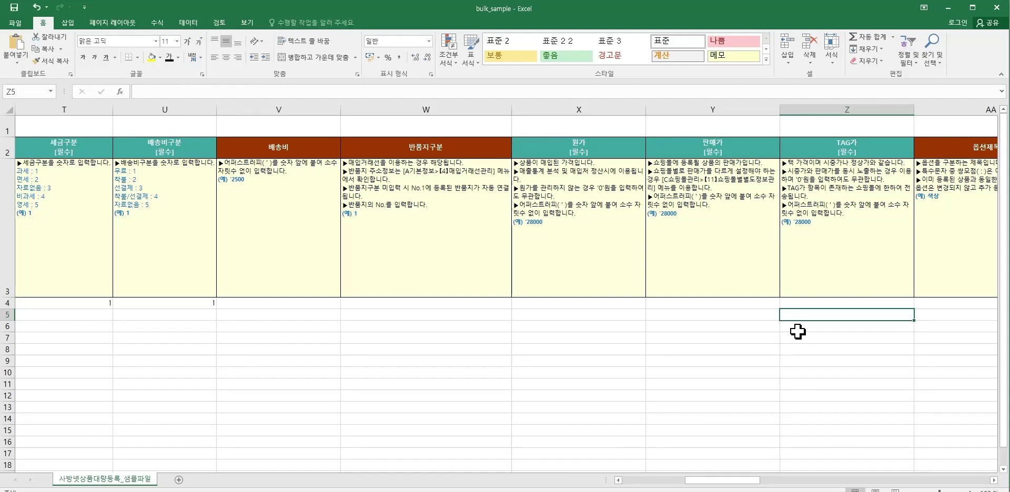
left_click(633, 295)
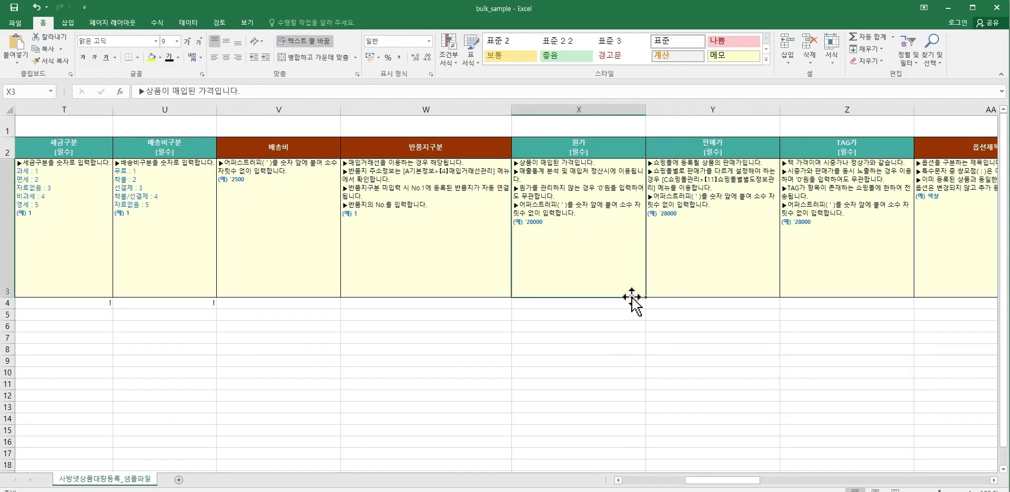
left_click(638, 303)
type("0")
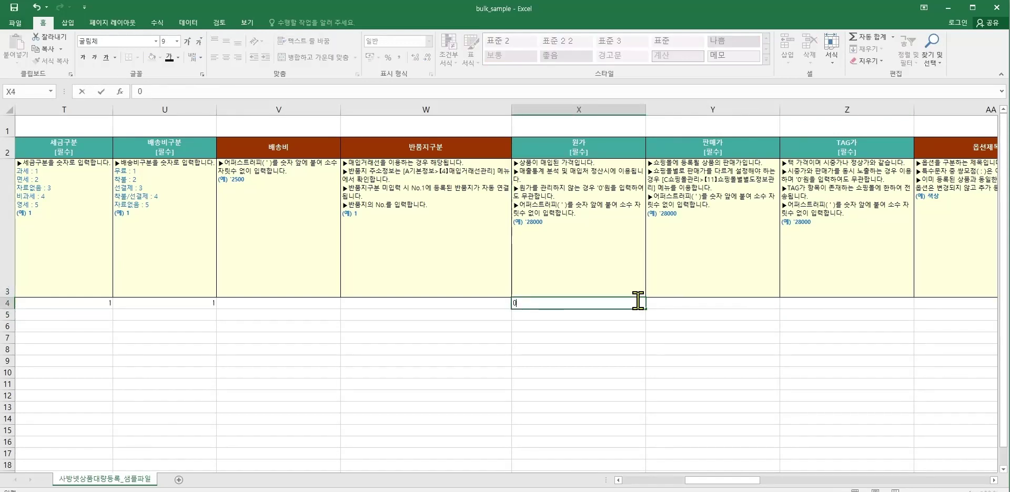
- Enter 15000 as the selling price (판매가) in cell Y4
left_click(695, 306)
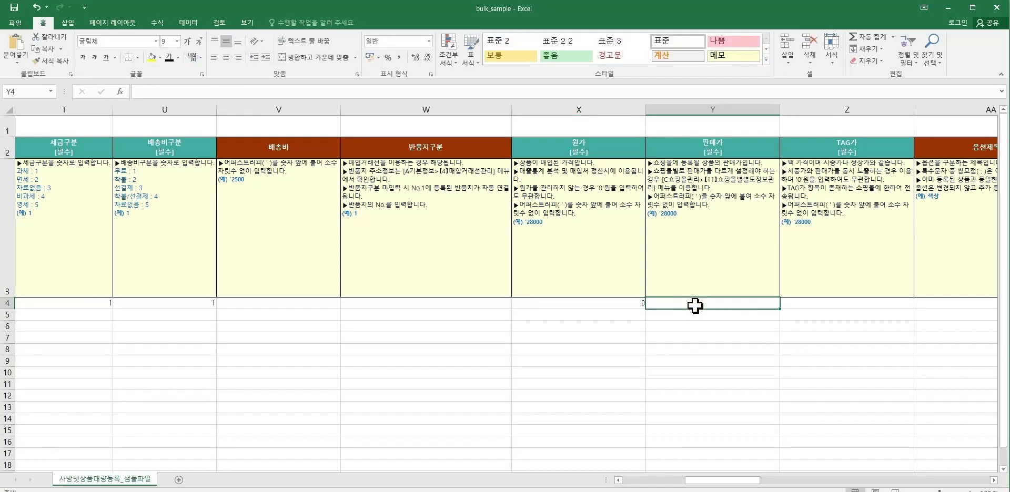
type("15000")
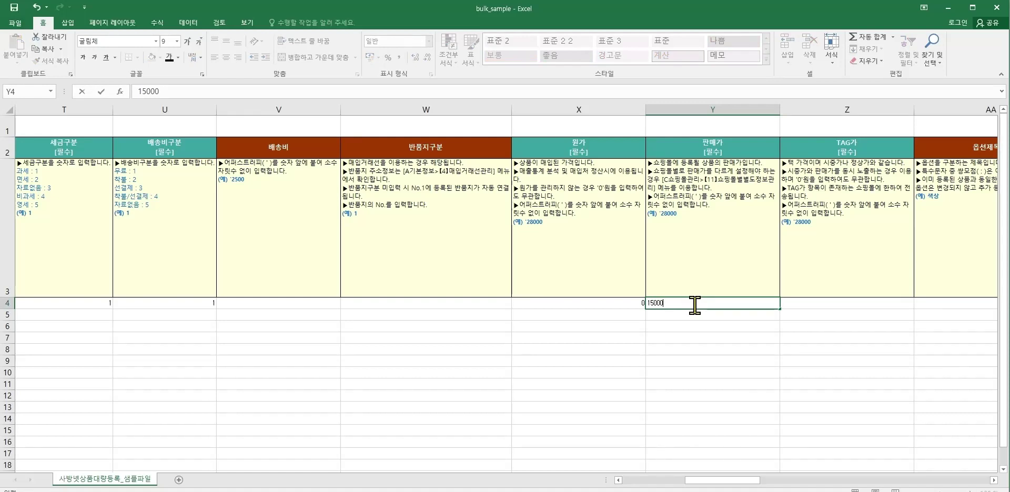
key("Return")
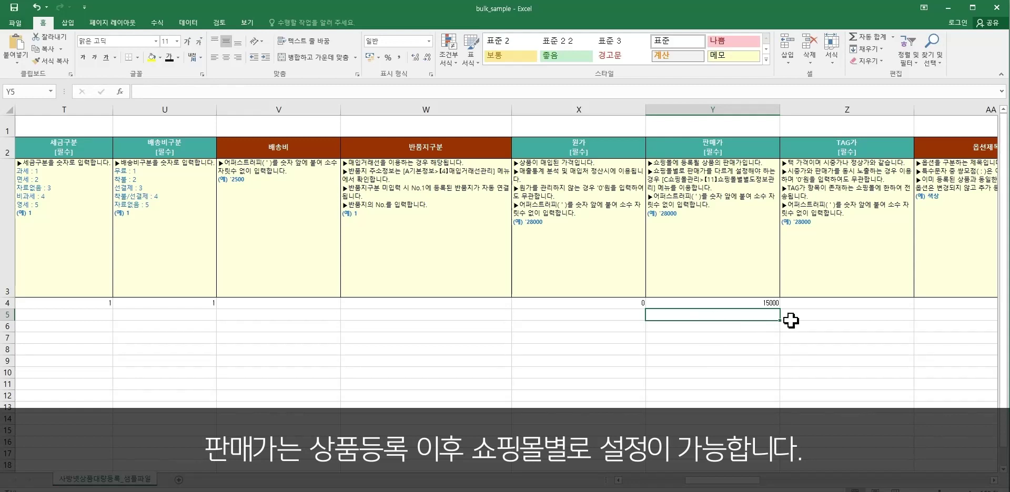
- Enter 0 as the TAG price (TAG가) in cell Z4
left_click(817, 304)
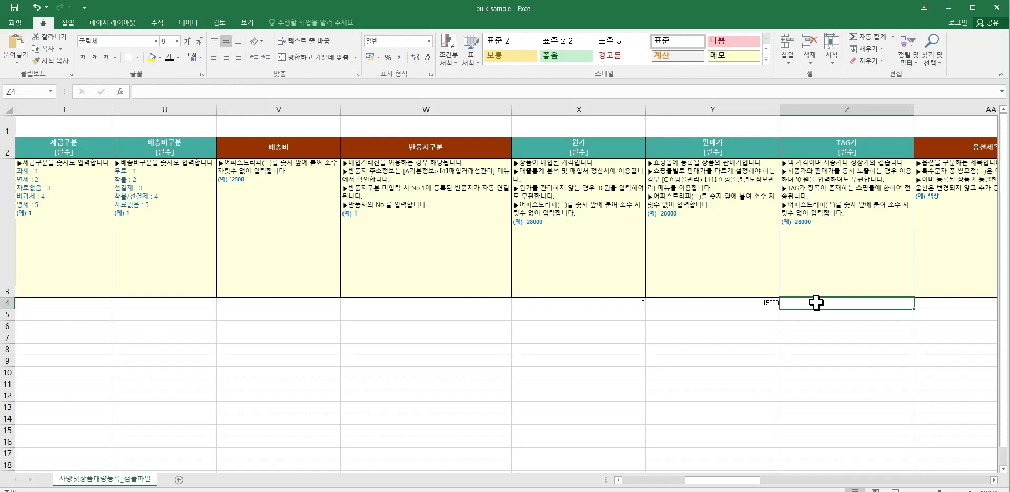
type("0")
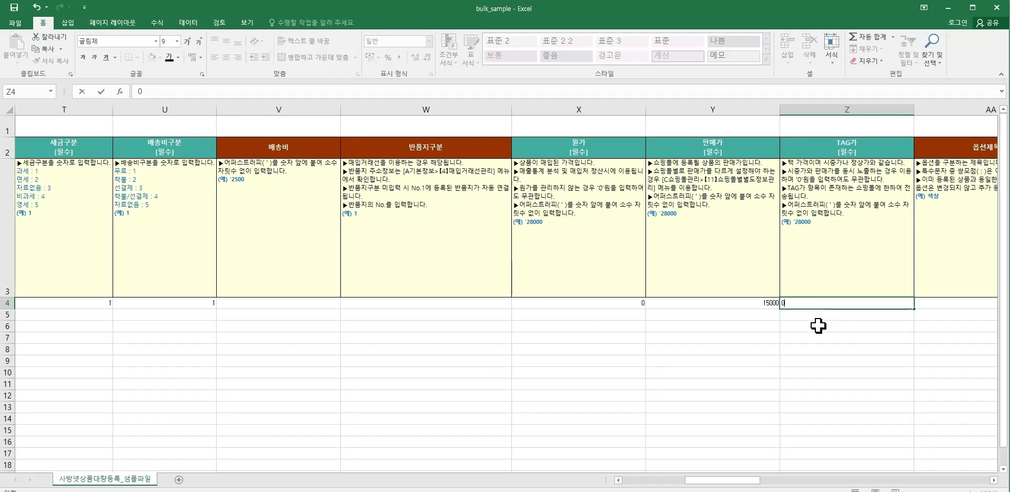
left_click(818, 326)
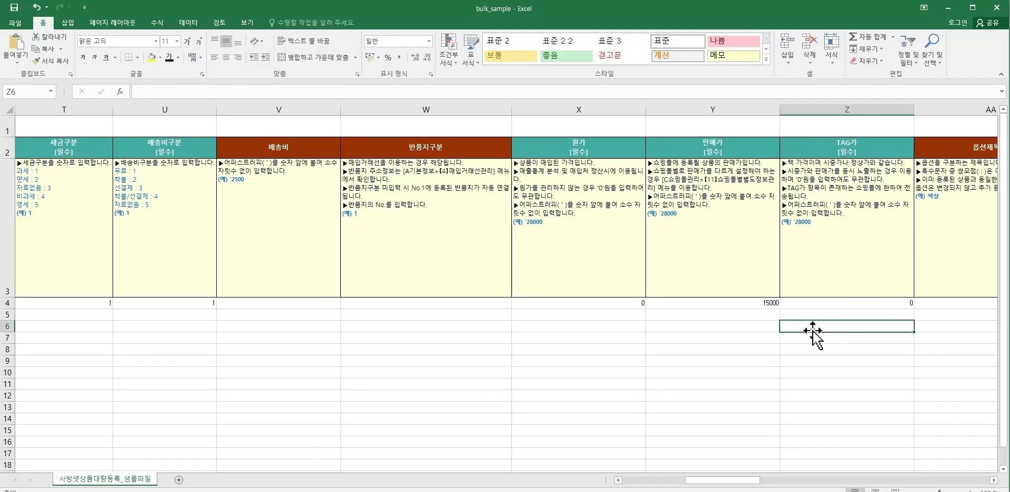
- Examine the entry guidelines for the option title and option detail name columns, checking cells AA4 and AB4
key("Right")
key("Right")
key("Right")
key("Right")
key("Right")
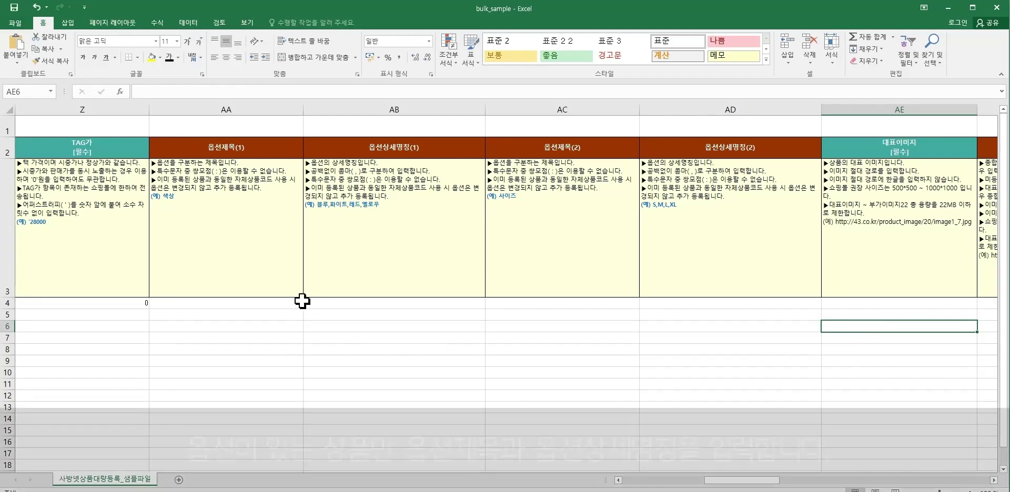
left_click(295, 303)
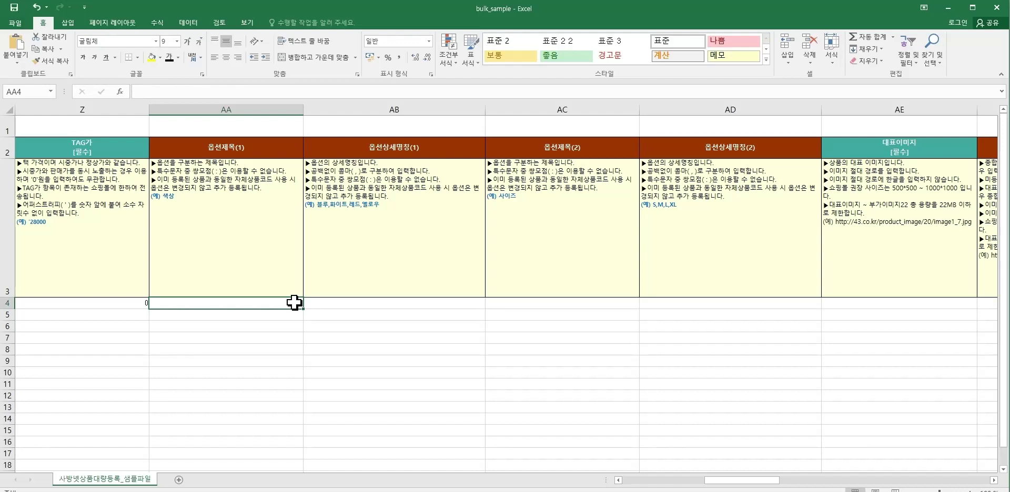
key("Tab")
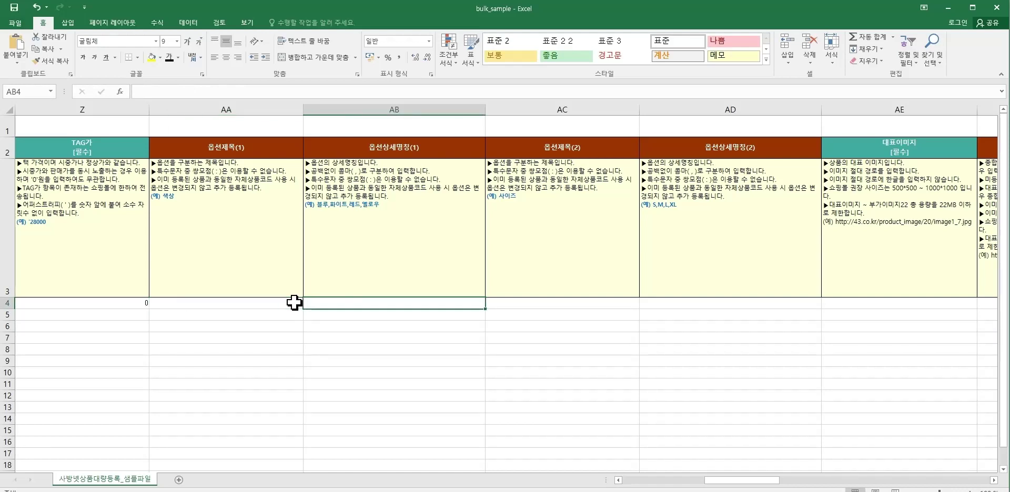
- Enter 색상 as the first option title (옵션제목(1)) in cell AA4
left_click(258, 305)
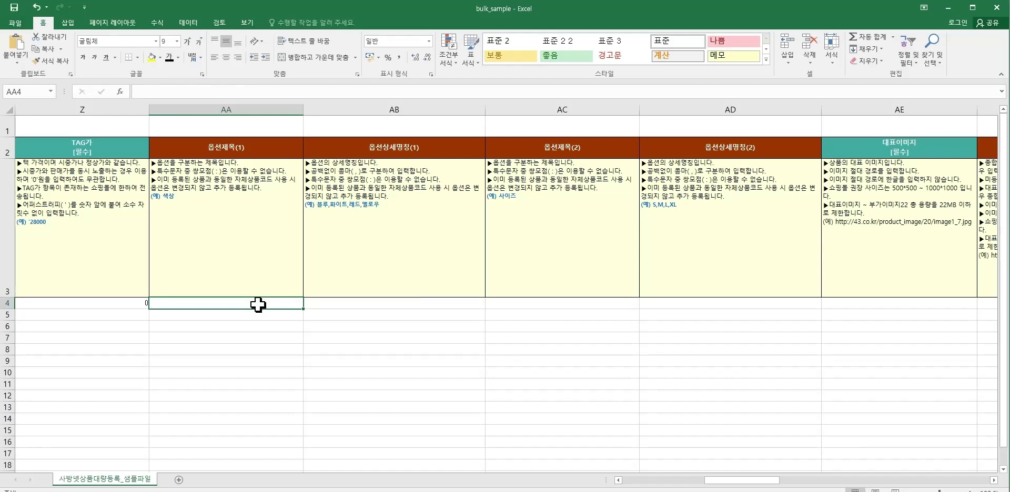
type("색")
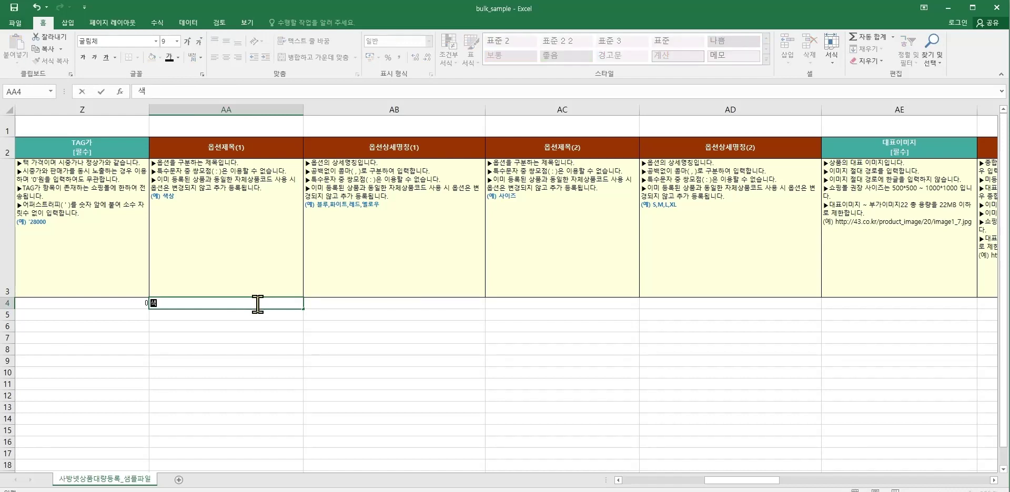
type("사ㅇ")
key("Tab")
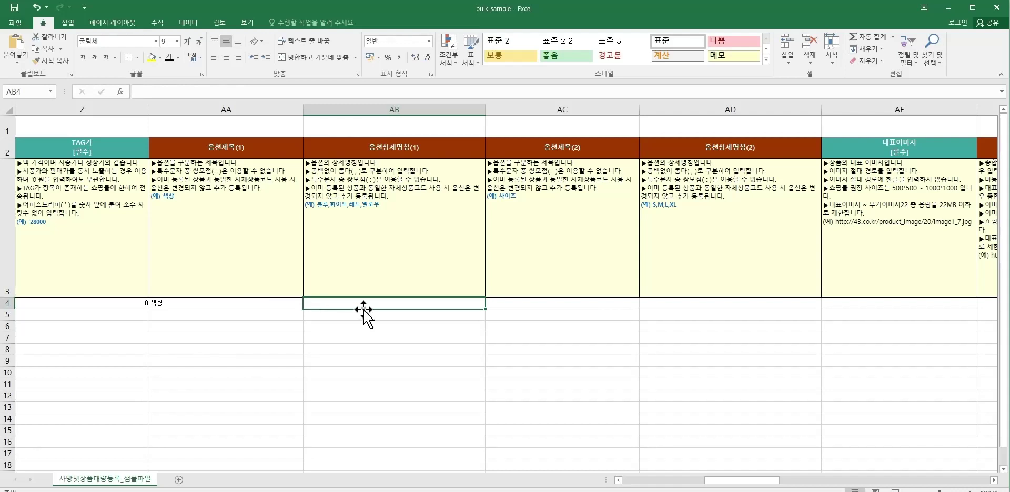
- Enter the option detail names 화이트,블루,레드 for the first option (옵션상세명칭(1)) in cell AB4
type("황이")
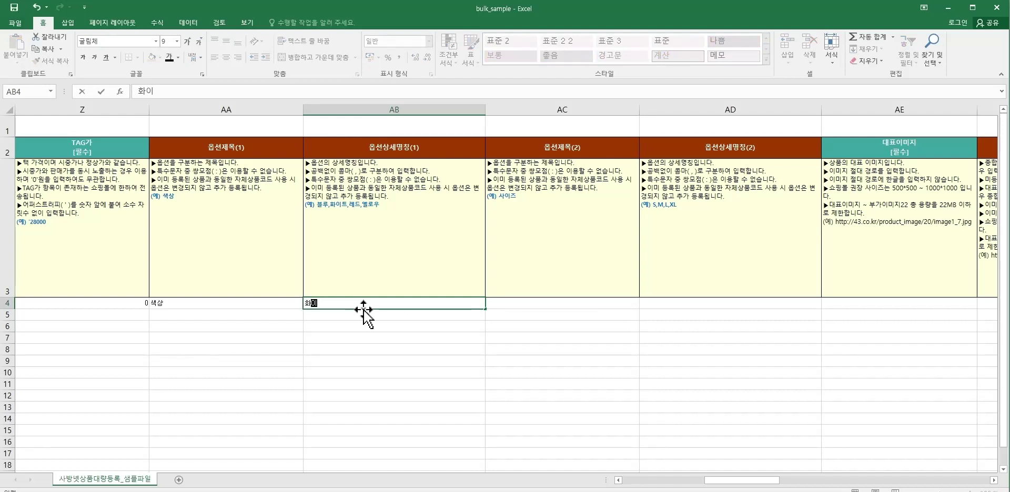
type("트,ㅂ")
type("블루,")
type("레드")
left_click(277, 300)
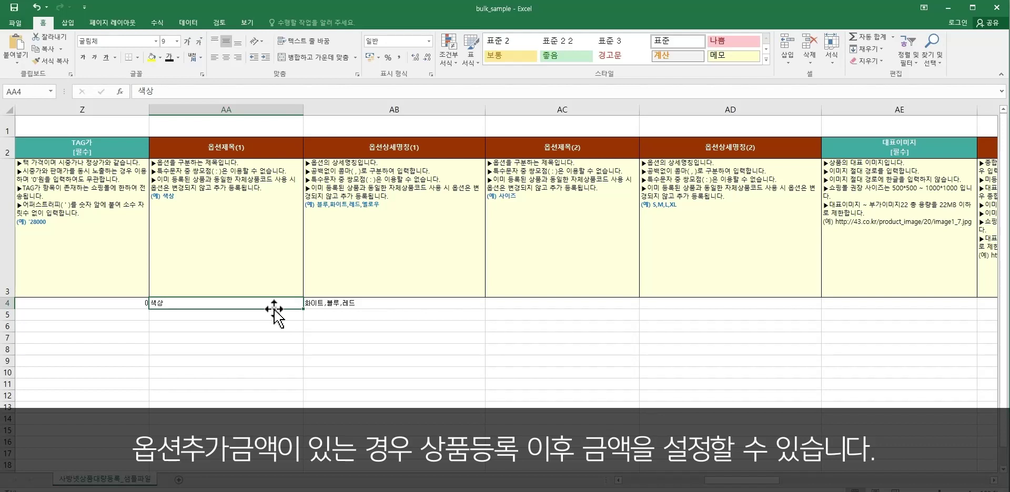
key("Left")
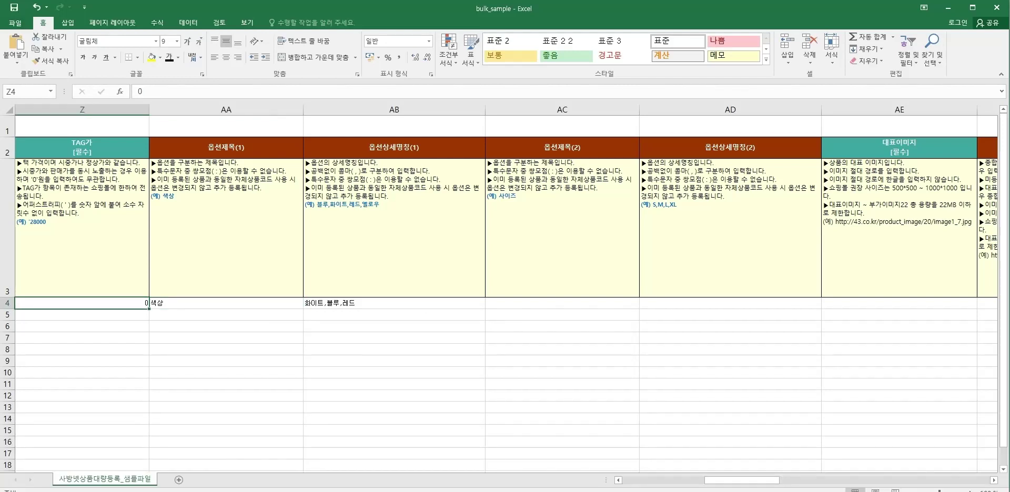
key("Right")
key("Right")
key("Right")
key("Right")
key("Right")
key("Right")
key("Right")
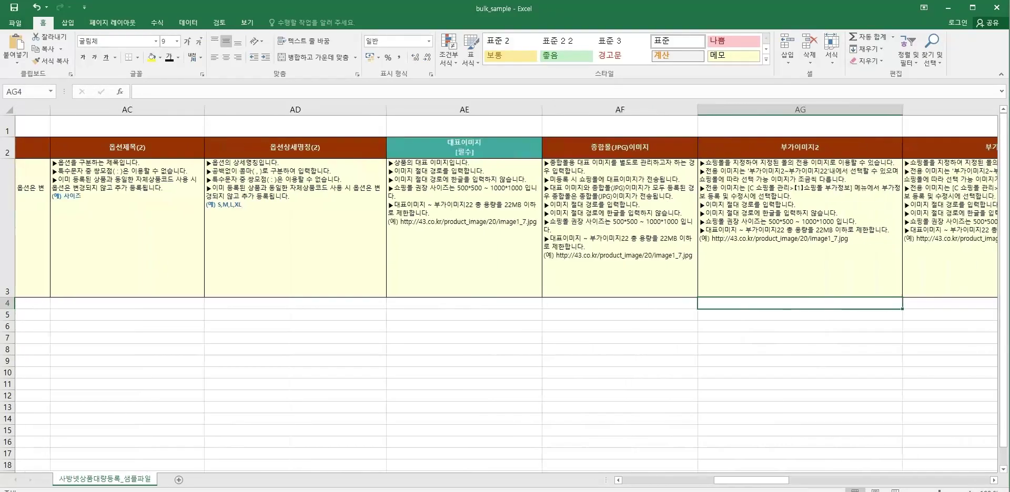
left_click(492, 304)
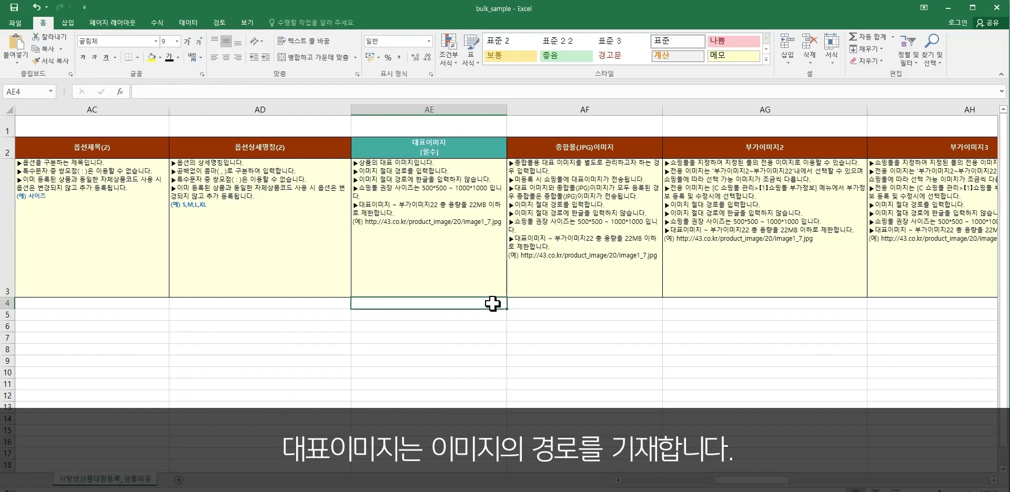
type("https://gi.esmplus.com/sabang1234/%ED%9B%84%EB%9D%BC%EC%9D%B4%ED%8C%AC.jpg")
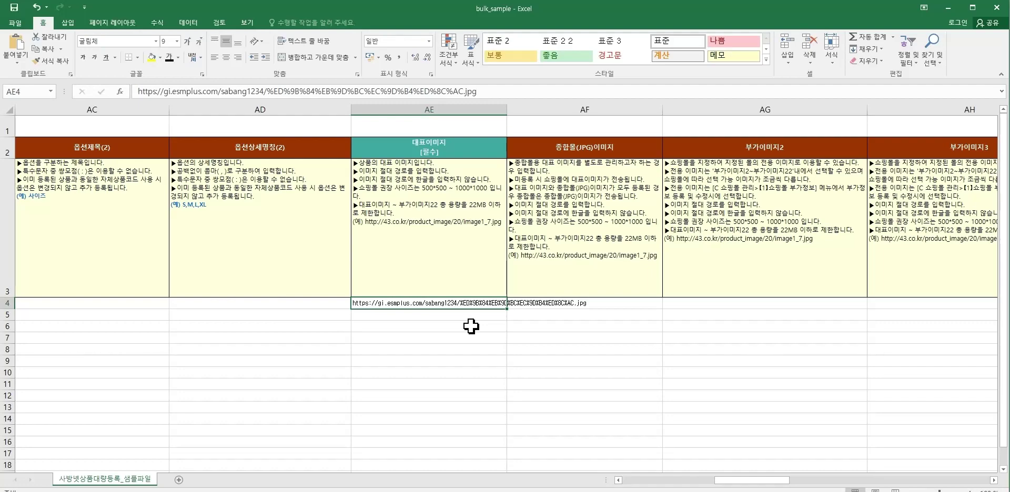
key("Right")
key("Right")
key("Right")
key("Right")
key("Right")
key("Right")
key("Right")
key("Right")
key("Right")
key("Right")
key("Right")
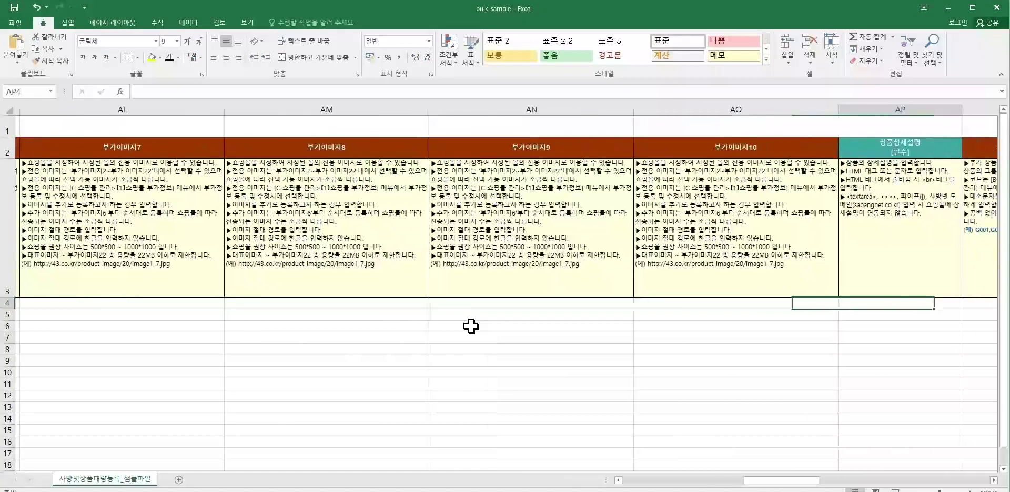
key("Right")
key("Right")
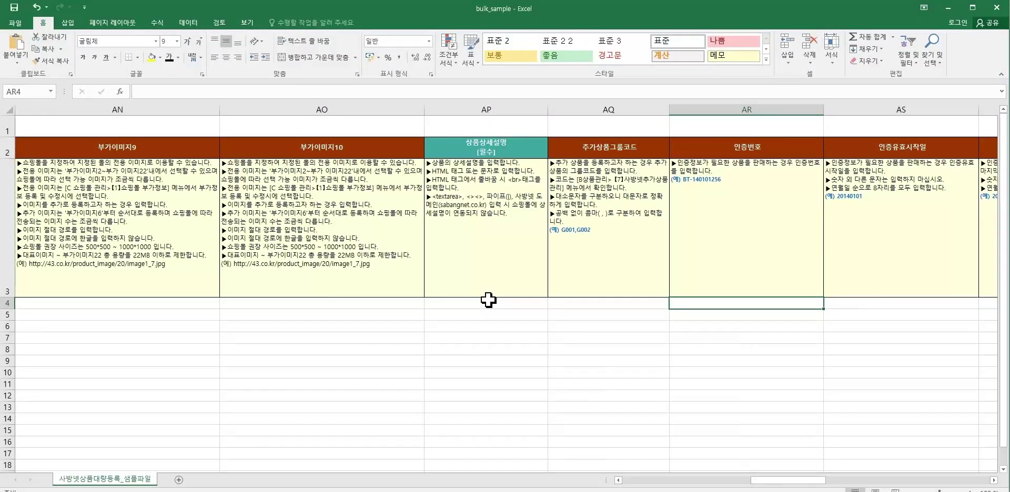
left_click(497, 305)
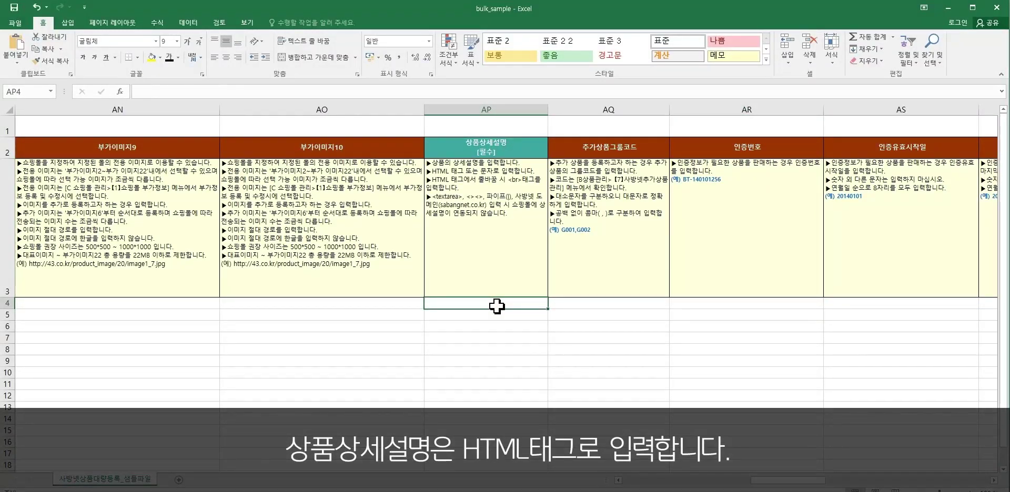
double_click(497, 306)
type("<img src='https://gi.esmplus.com/sabang1234/%ED%9B%84%EB%9D%BC%EC%9D%B4%ED%8C%ACt%EC%83%81%EC%84%B8.jpg' />")
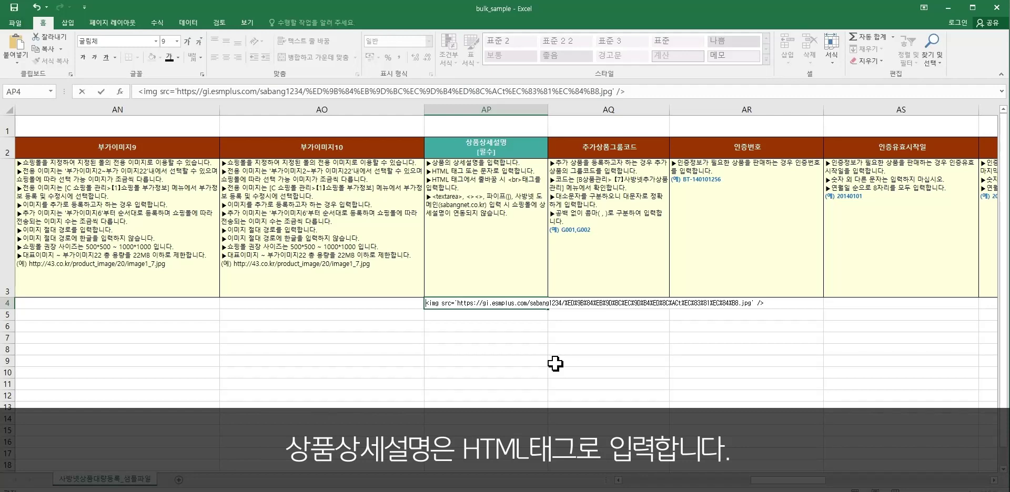
key("Home")
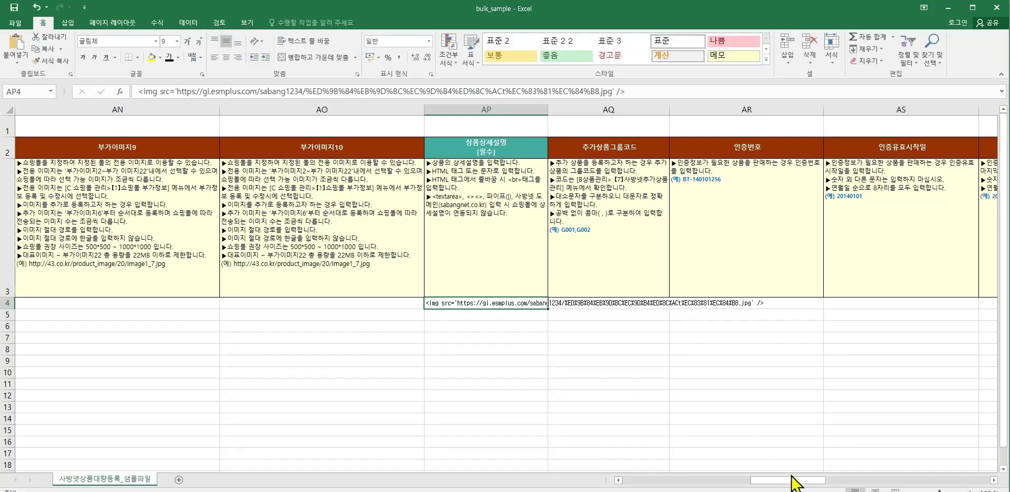
- Open the product information notice code table (정보고시코드표) in Sabangnet and select the category [017]주방용품
left_click_drag(794, 480, 920, 489)
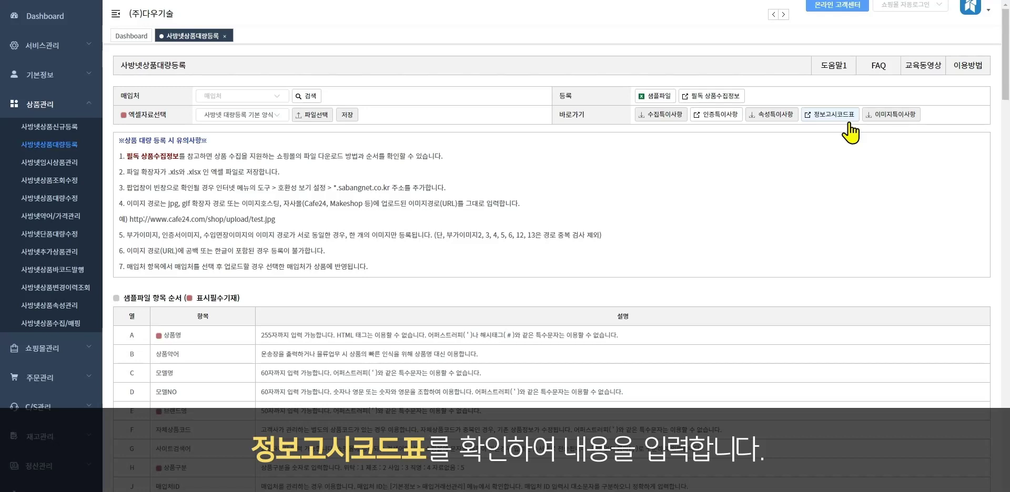
left_click(848, 123)
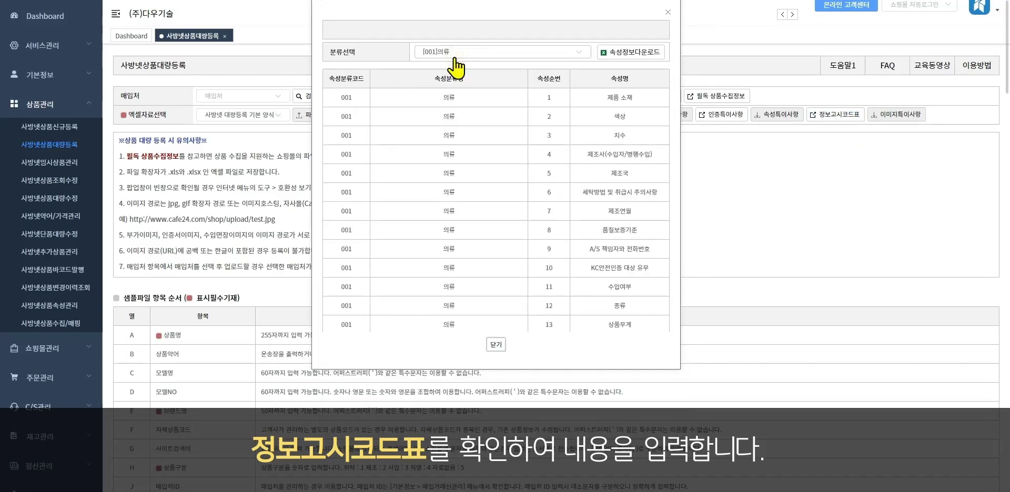
left_click(455, 53)
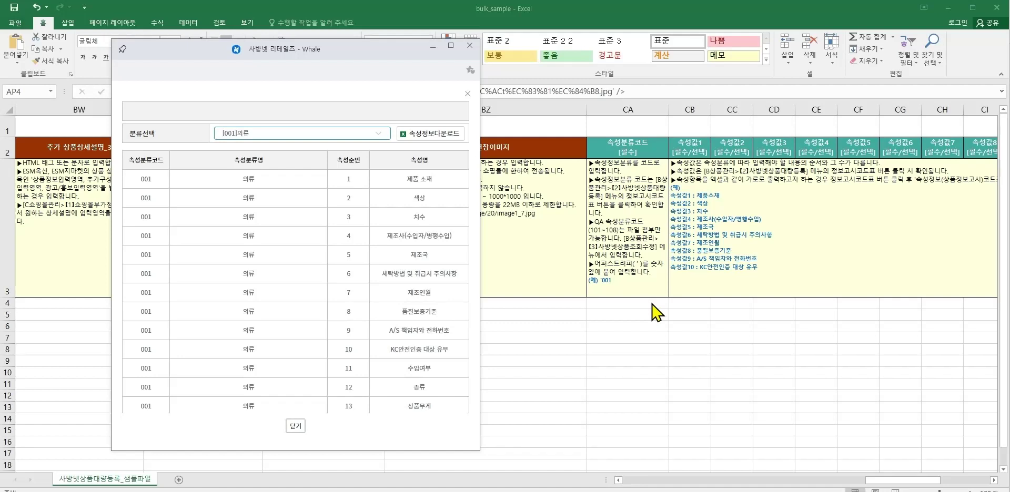
left_click(360, 135)
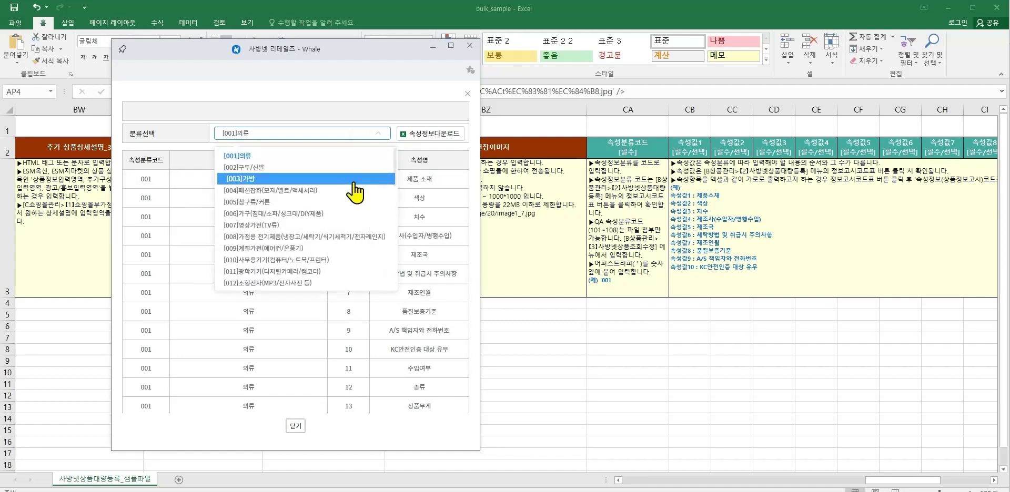
scroll(344, 221, "down", 2)
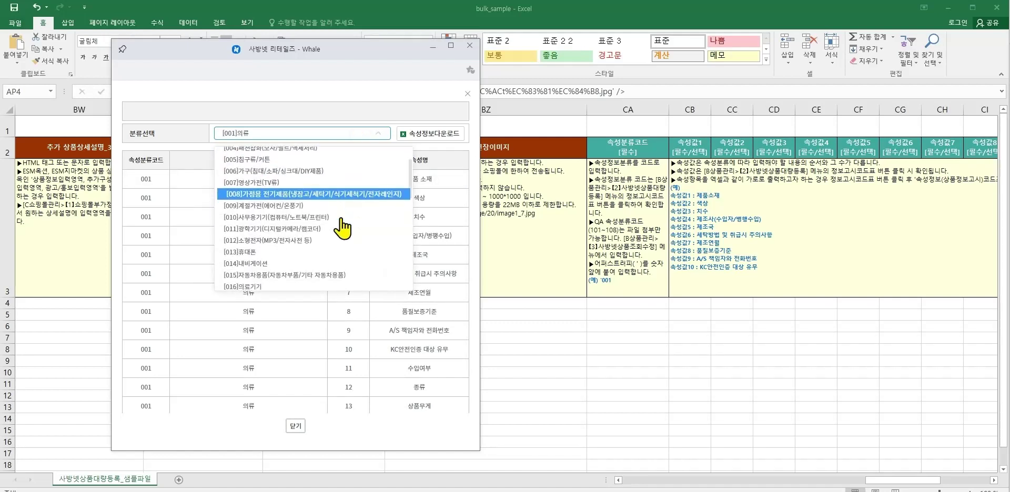
scroll(342, 228, "down", 1)
left_click(318, 275)
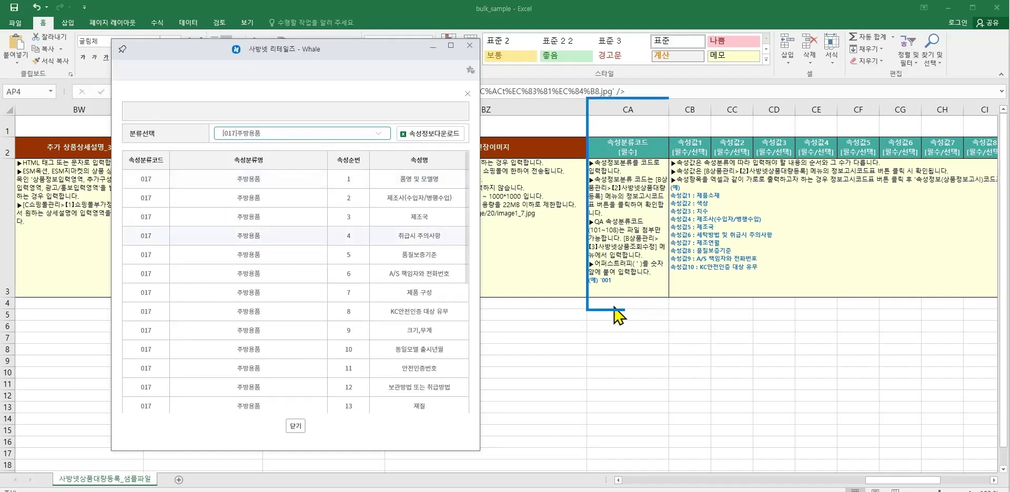
- Back in Excel, enter '017 with its leading apostrophe as the attribute category code (속성분류코드) in cell CA4
left_click(633, 303)
type("'017")
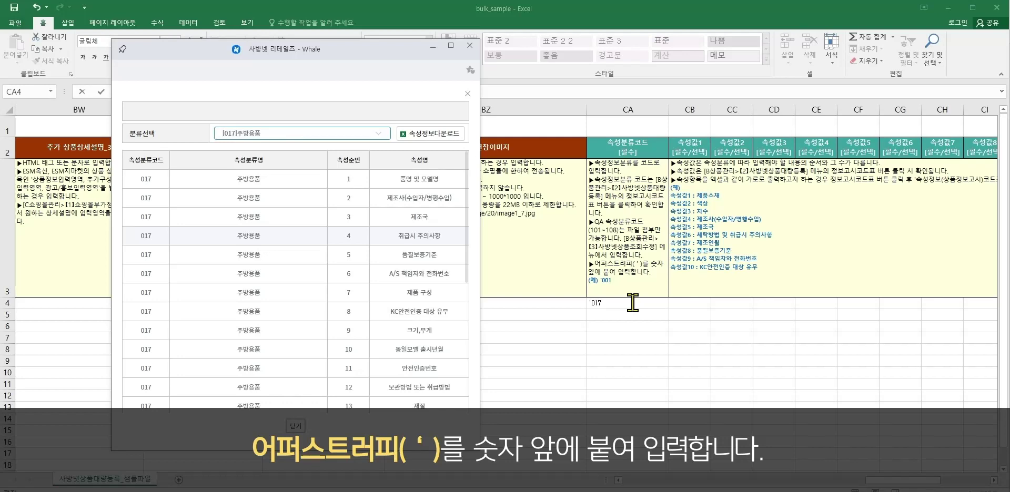
key("ctrl+Return")
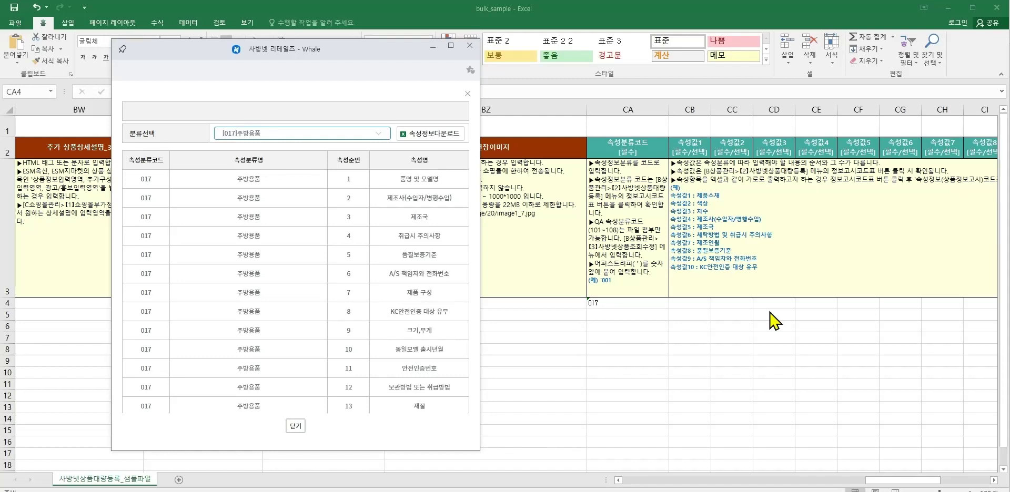
- Paste the product's attribute values into row 4 starting at CB4, and save the workbook as bulk_sample in Excel 97-2003 format in the 등록 folder
left_click(671, 305)
key("ctrl+v")
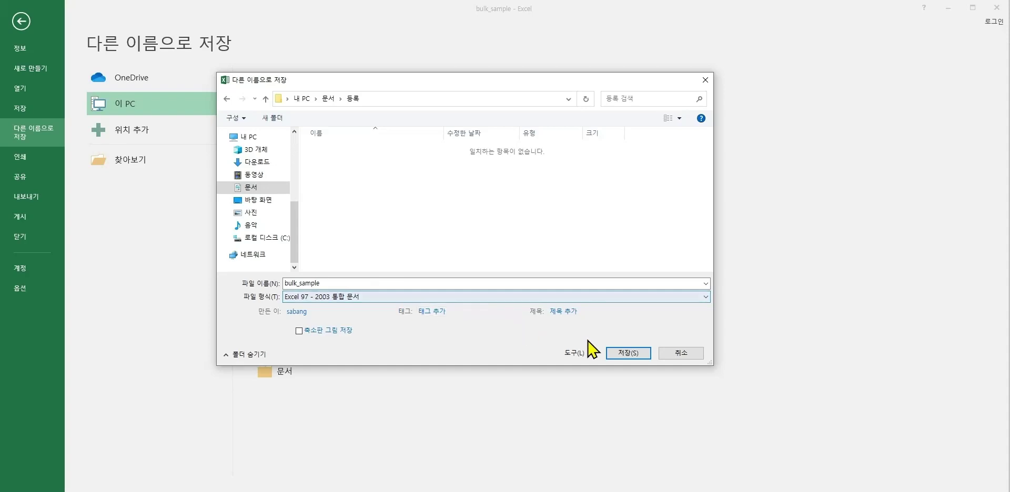
left_click(627, 353)
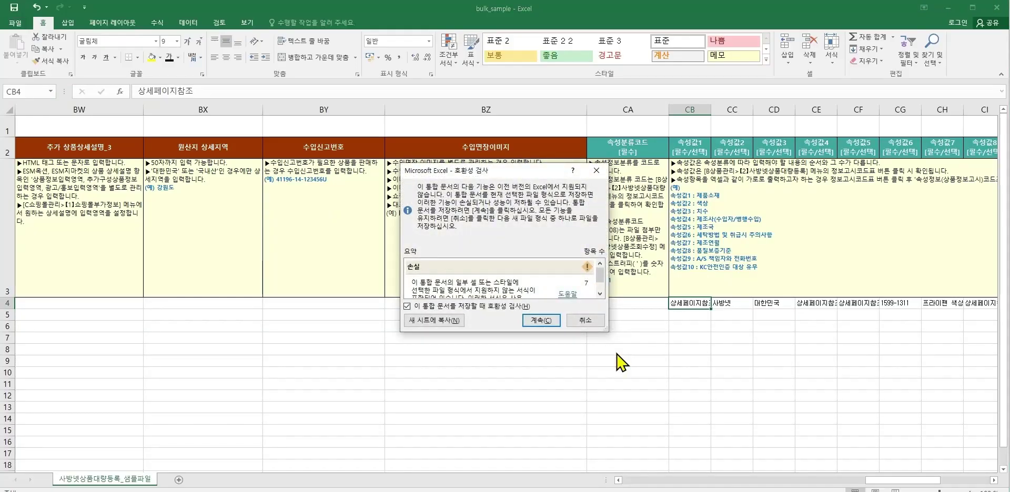
left_click(541, 320)
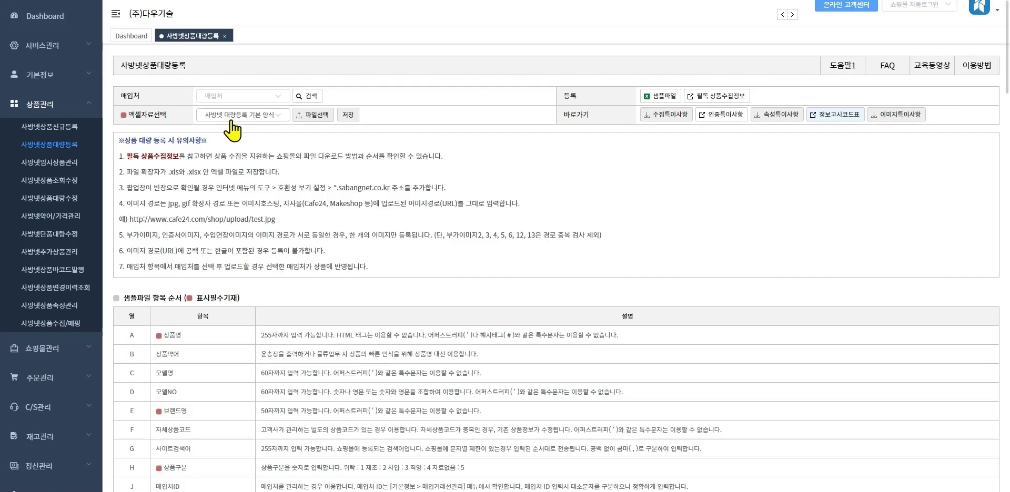
- Switch to Sabangnet's bulk product registration page, choose bulk_sample from the 등록 folder, and submit it for registration
left_click(324, 124)
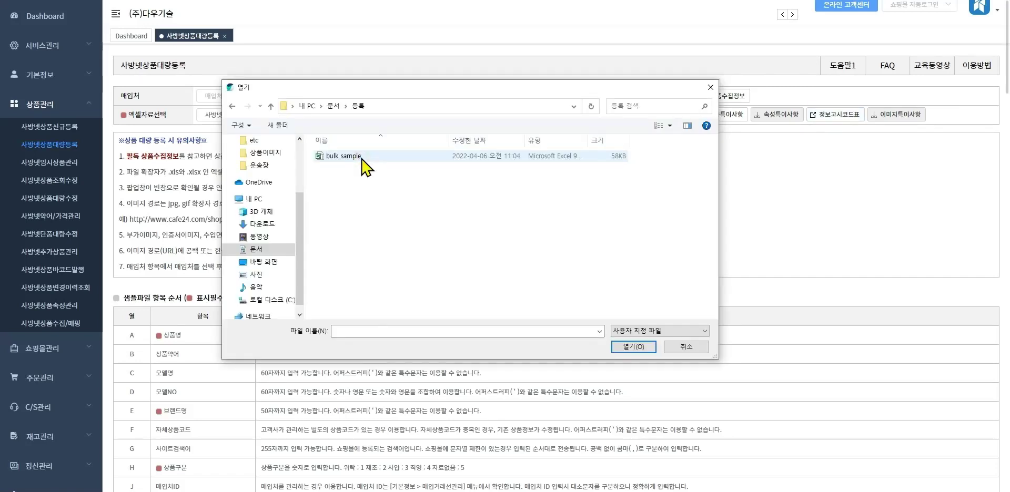
left_click(359, 157)
left_click(633, 347)
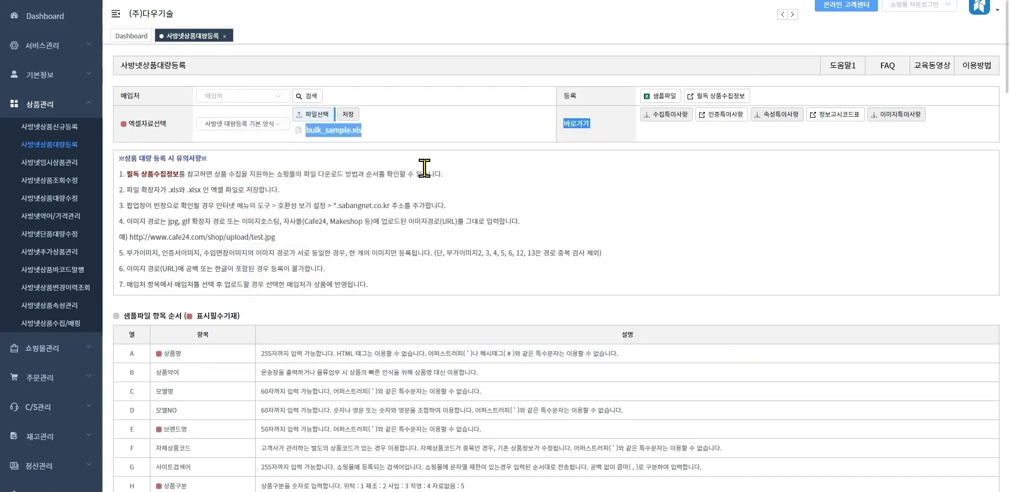
left_click(349, 114)
key("Return")
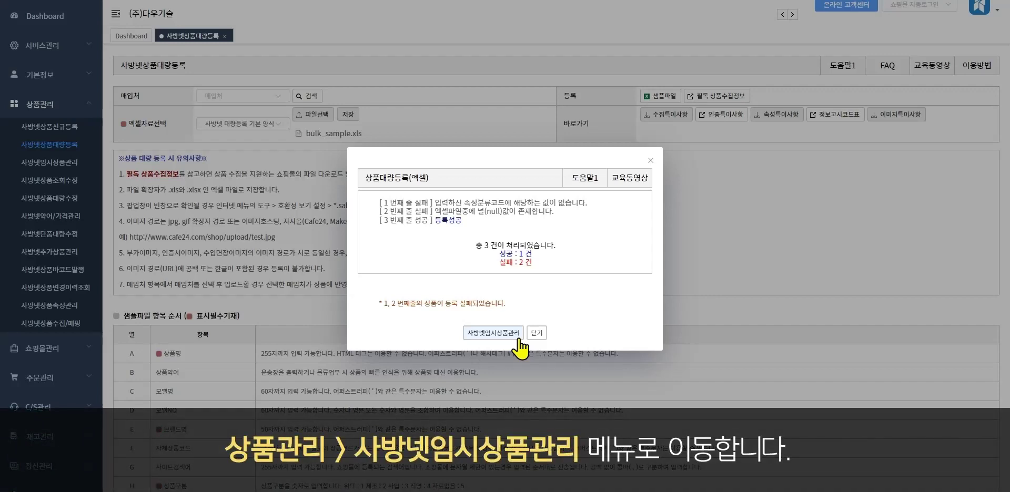
- Go to temporary product management (사방넷임시상품관리), select the product 인덕션 겸용 프라이팬 20cm, and confirm its registration
left_click(518, 338)
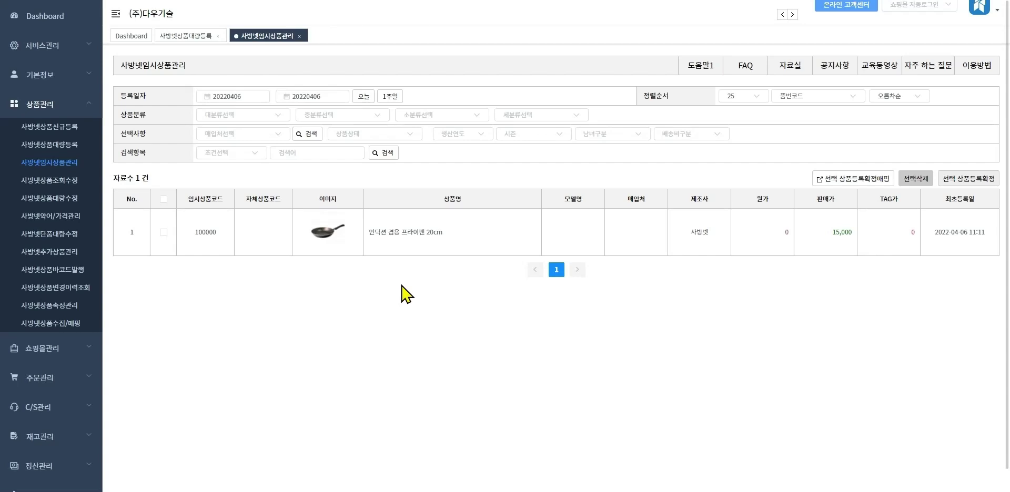
left_click(163, 232)
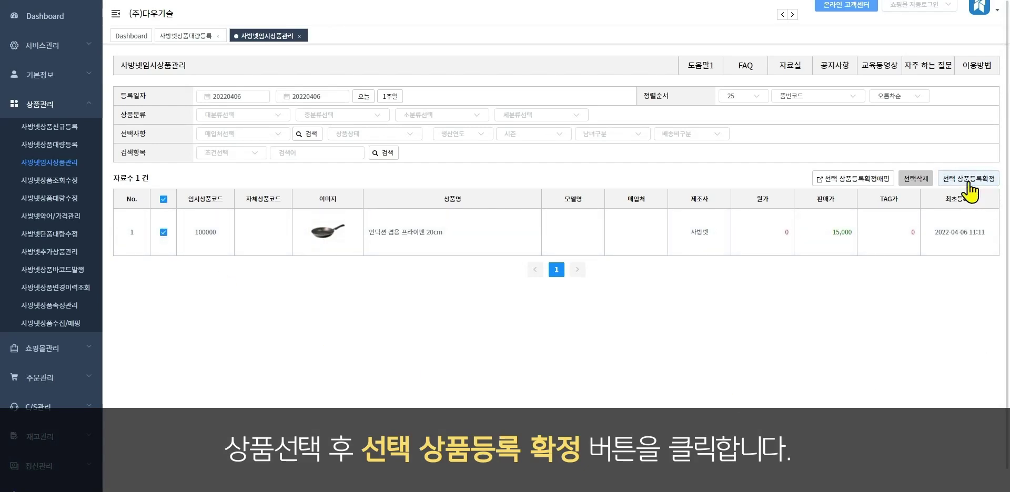
left_click(969, 180)
key("Return")
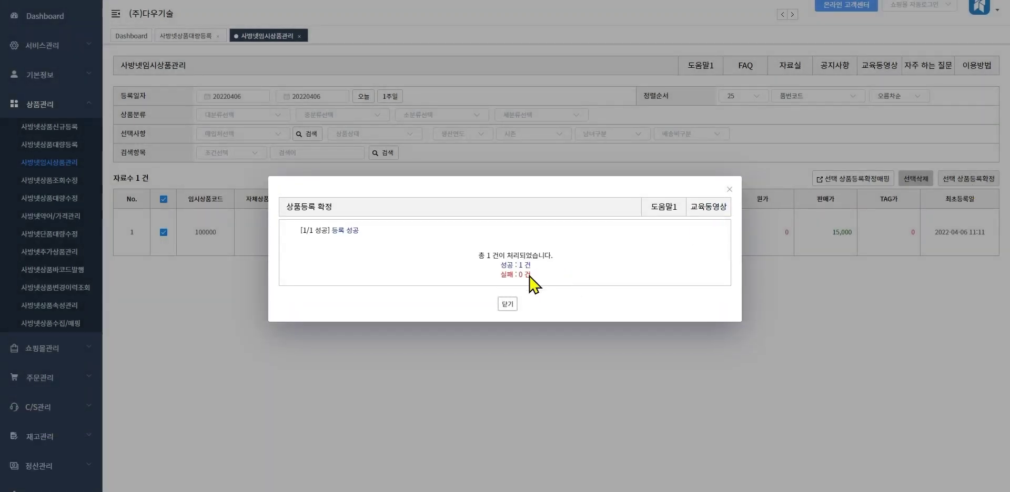
left_click(508, 305)
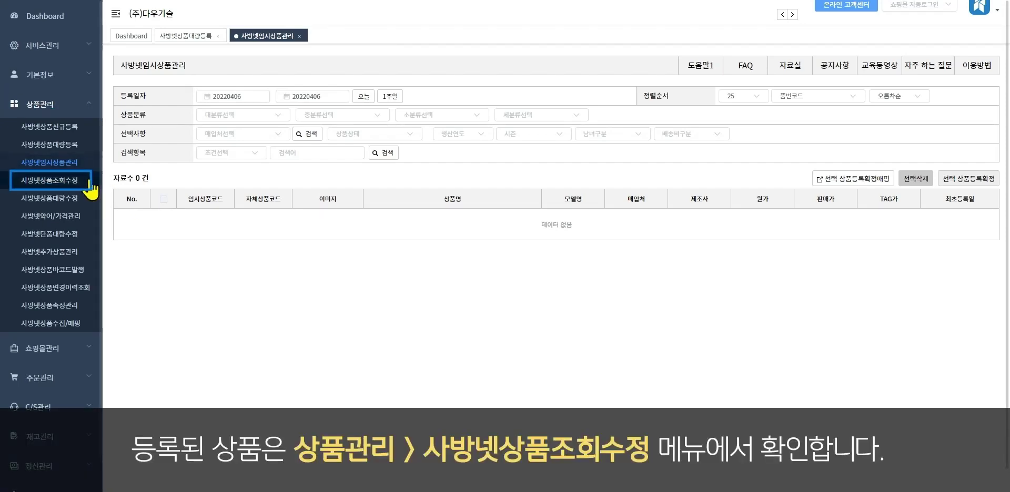
- Open the product lookup page (사방넷상품조회수정) and search for products registered on 20220406
left_click(89, 181)
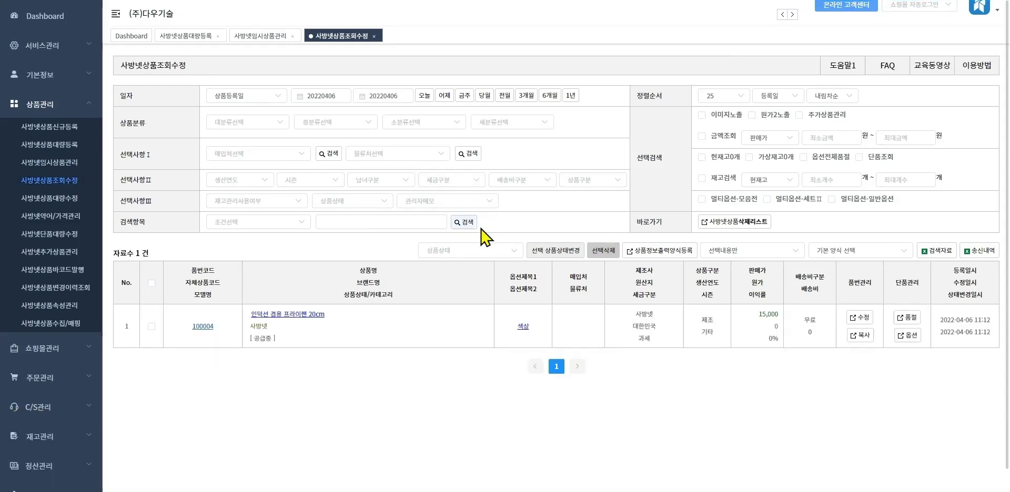
left_click(466, 222)
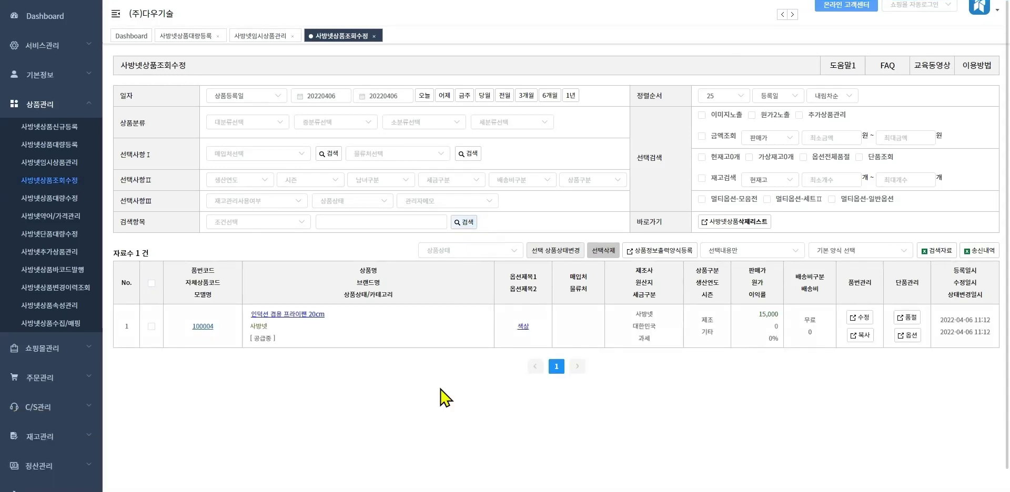